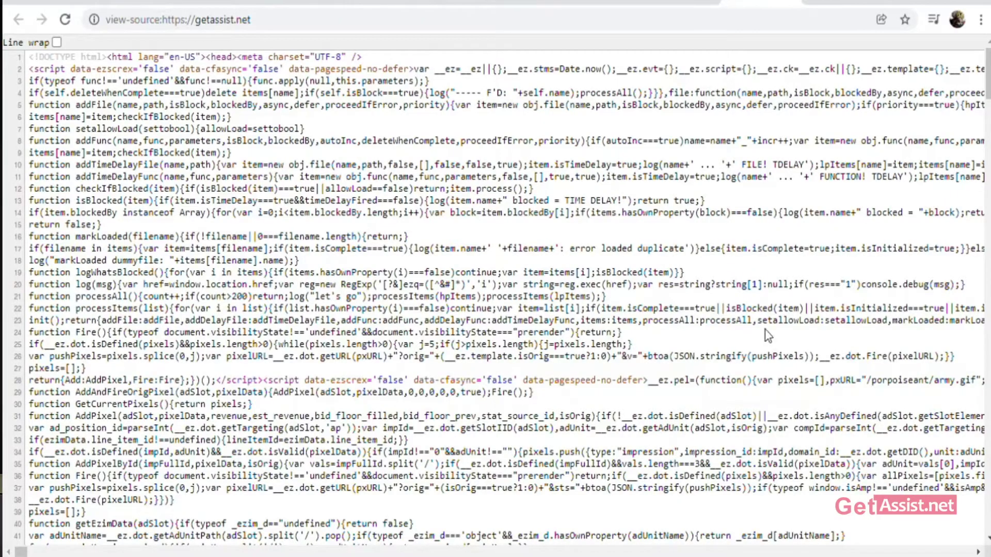
# Step: Scroll down through the current source page in Chrome
pyautogui.scroll(-2, 221, 470)
pyautogui.scroll(-2, 312, 529)
pyautogui.scroll(-5, 221, 469)
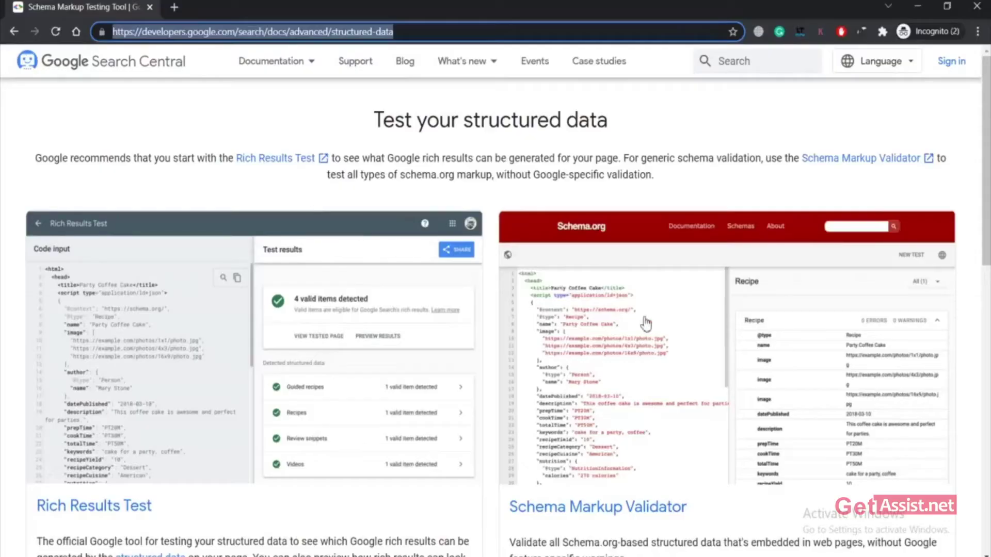
# Step: Scroll down the Search Central testing page and go to the Schema Markup Validator
pyautogui.scroll(-1, 676, 364)
pyautogui.scroll(-1, 689, 454)
pyautogui.scroll(-2, 689, 454)
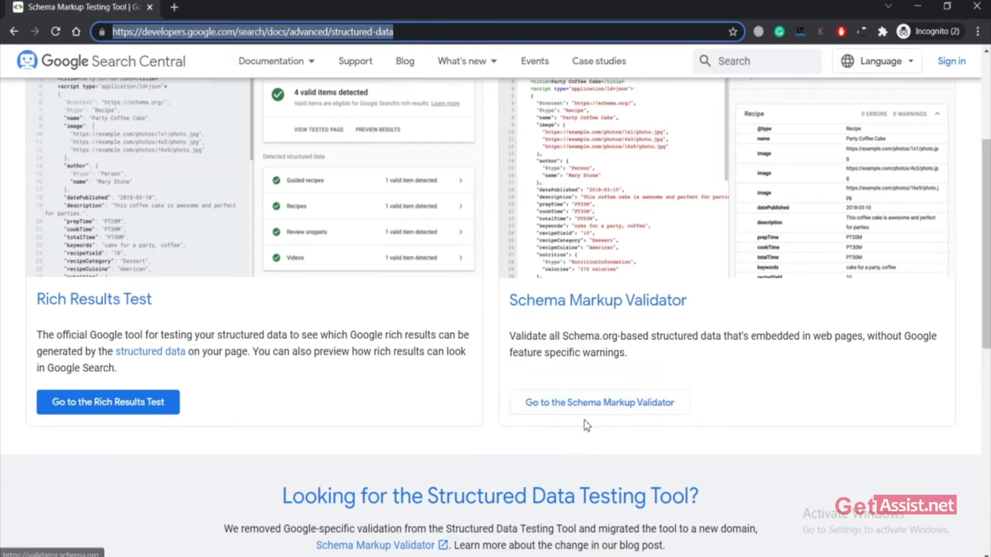
pyautogui.click(625, 408)
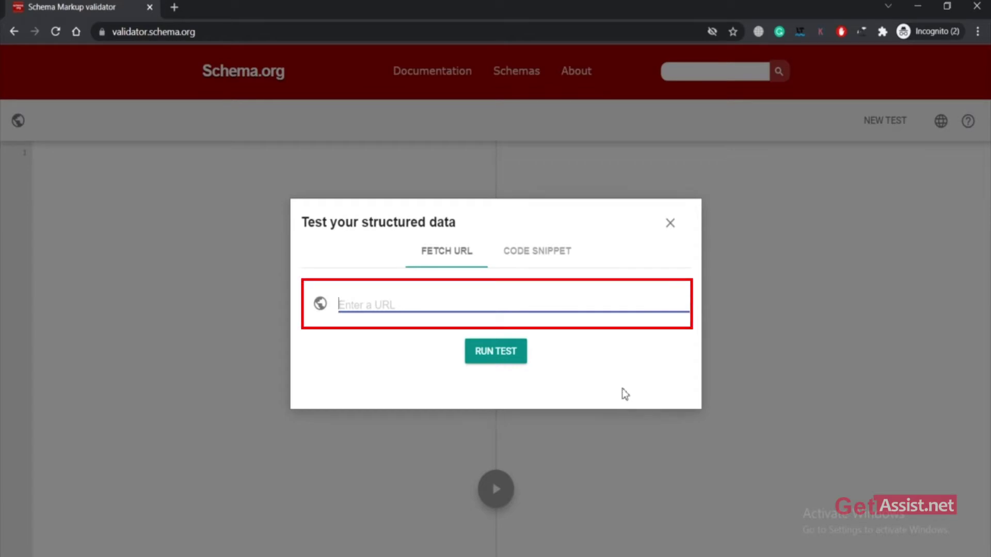
# Step: Run the structured data test on getassist.net from the Fetch URL field
pyautogui.write('getassist.net')
pyautogui.click(498, 361)
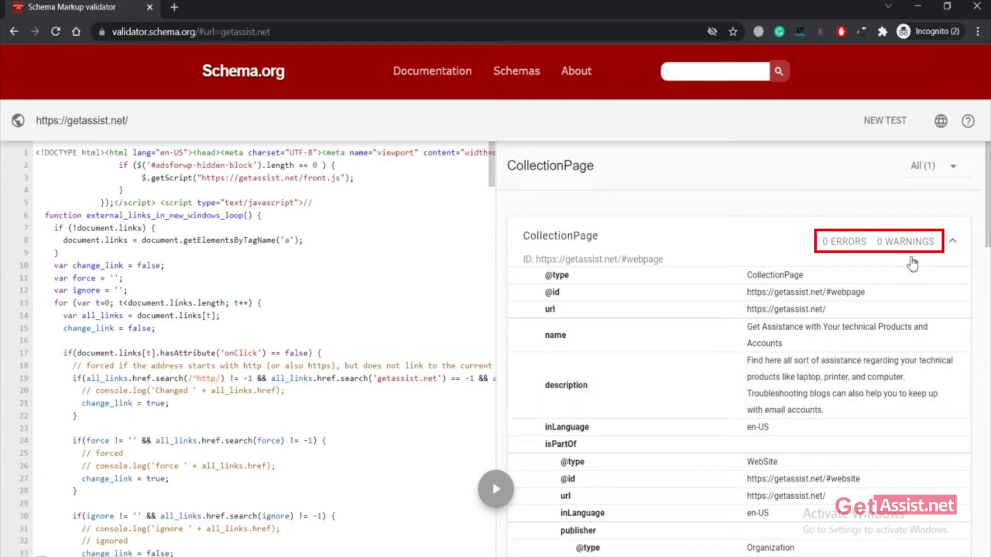
# Step: Scroll through the validator results to review the WebSite, publisher and logo details
pyautogui.scroll(-3, 723, 343)
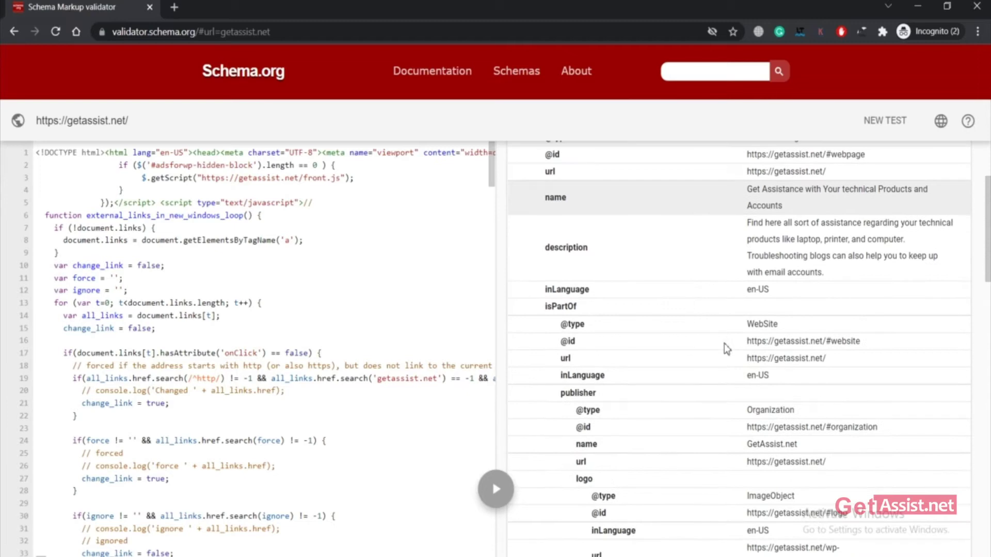
pyautogui.scroll(-1, 724, 342)
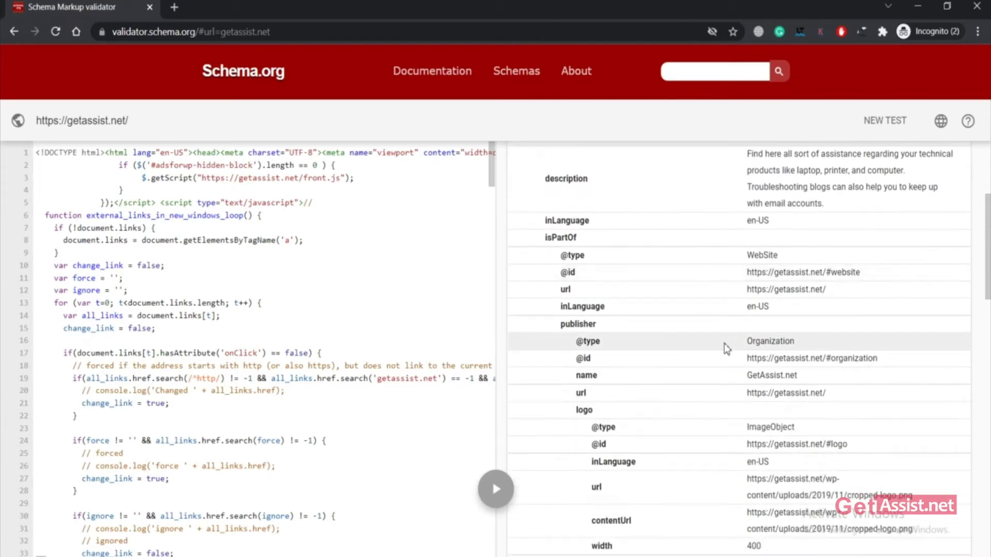
pyautogui.scroll(-1, 724, 342)
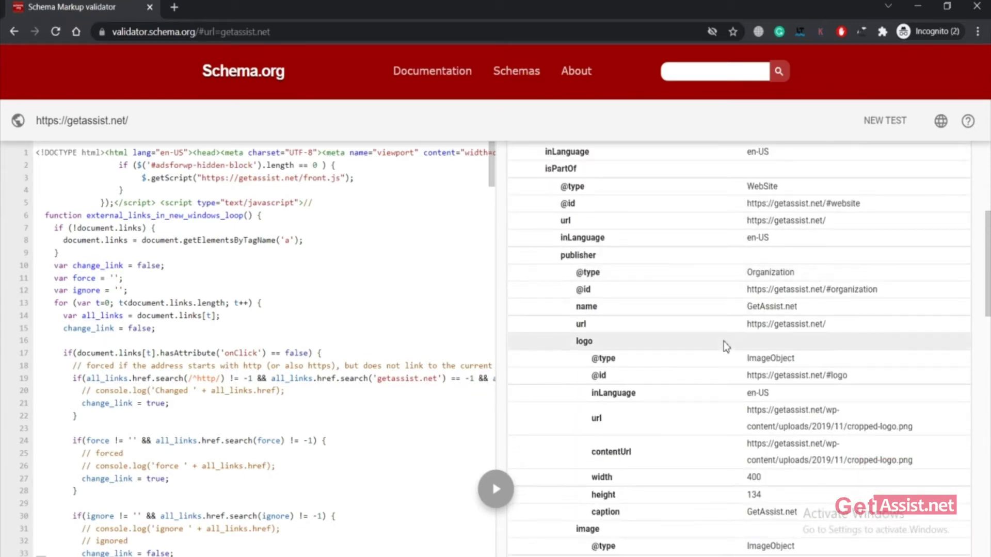
pyautogui.scroll(1, 609, 253)
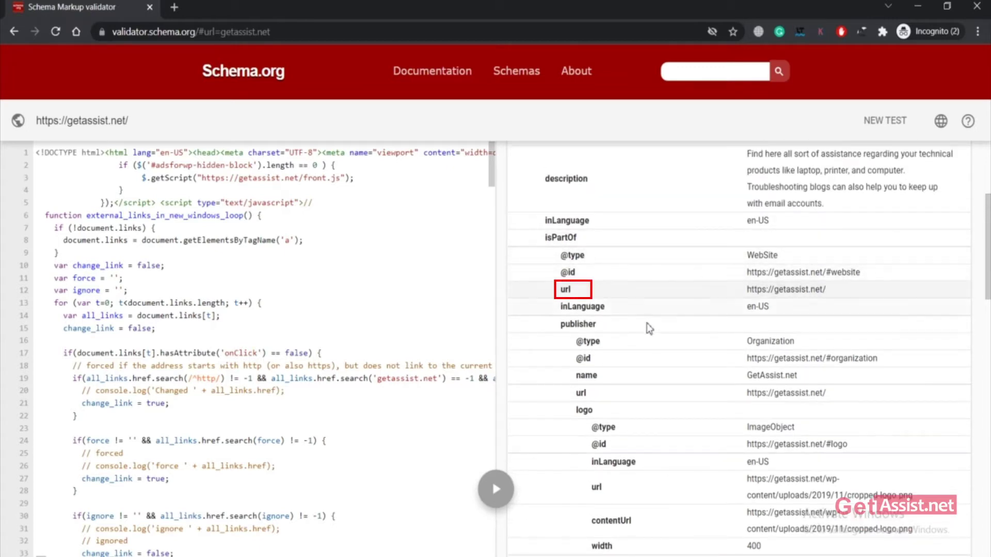
pyautogui.scroll(-1, 645, 452)
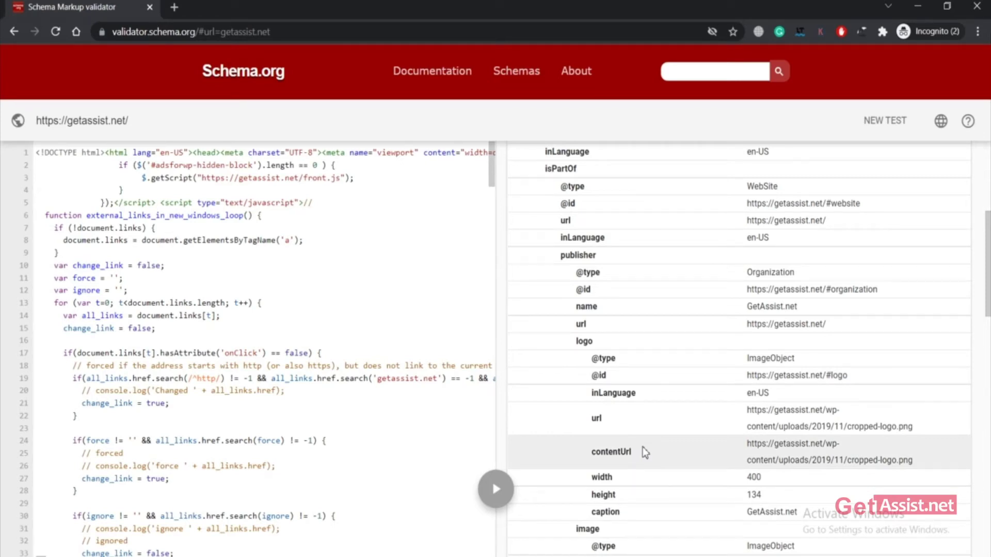
pyautogui.scroll(4, 645, 452)
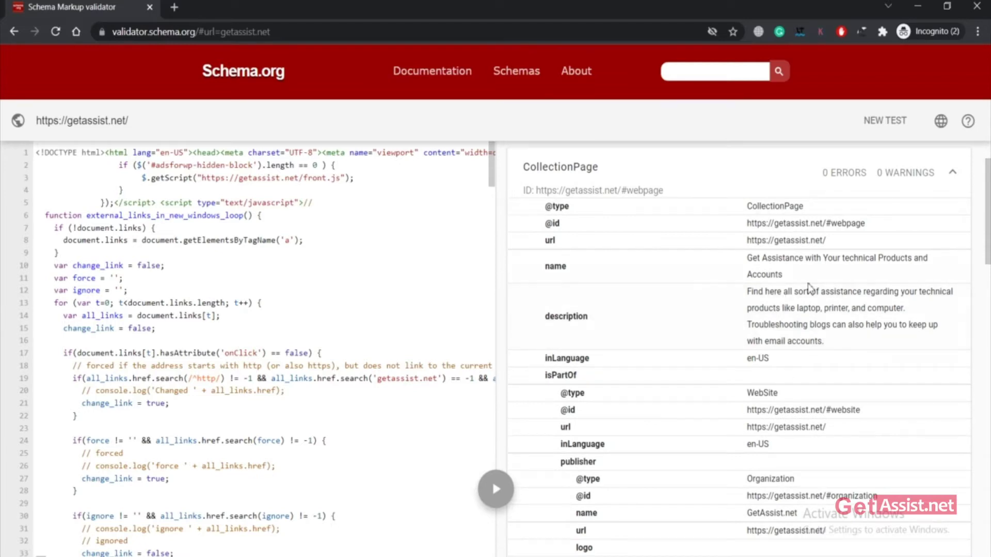
pyautogui.scroll(1, 809, 289)
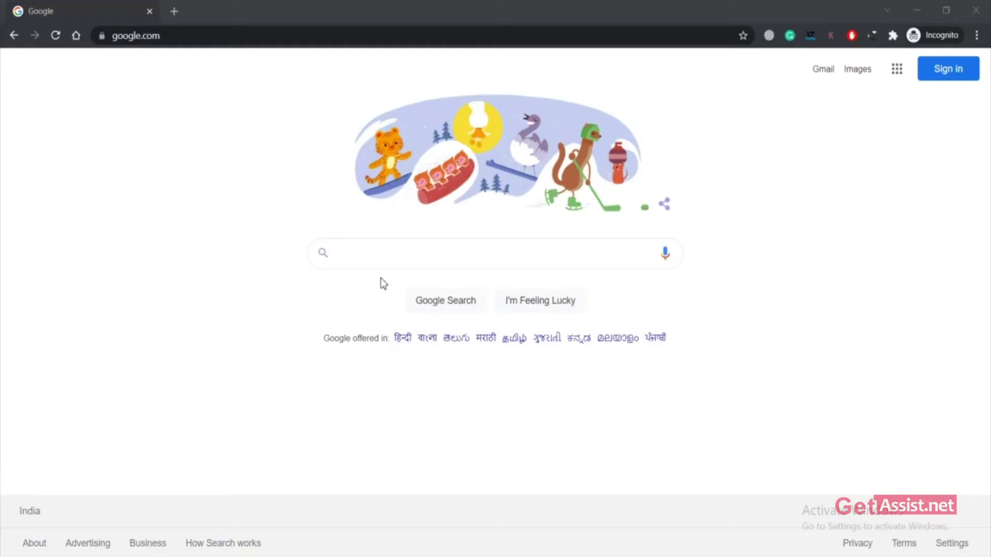
# Step: Search Google for 'schema markup generator'
pyautogui.click(373, 251)
pyautogui.write('S')
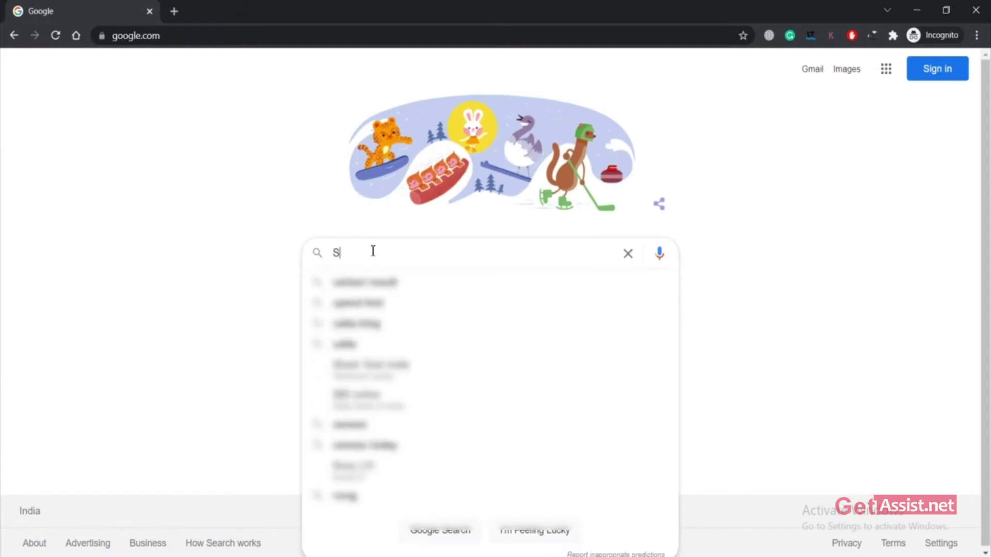
pyautogui.write('c')
pyautogui.press('BackSpace')
pyautogui.press('BackSpace')
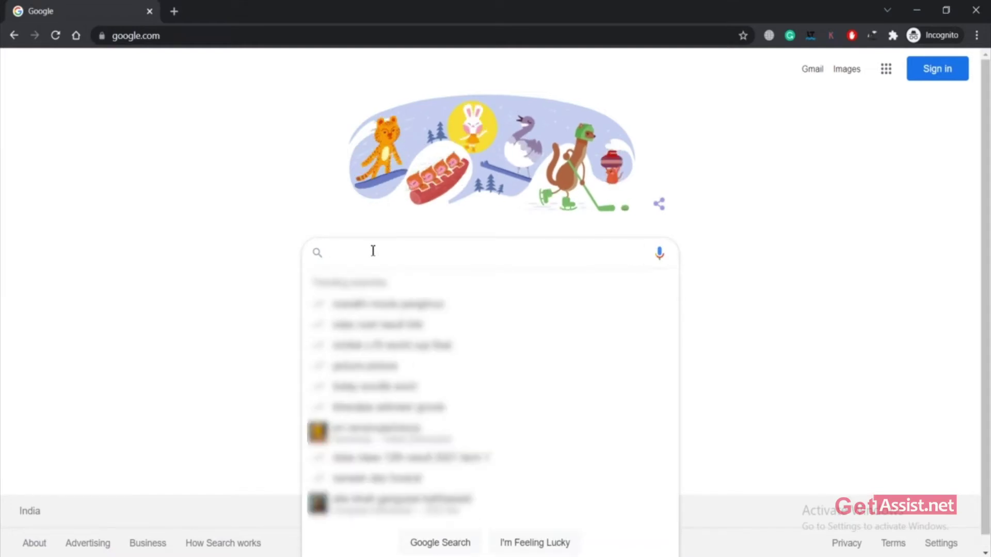
pyautogui.write('schema')
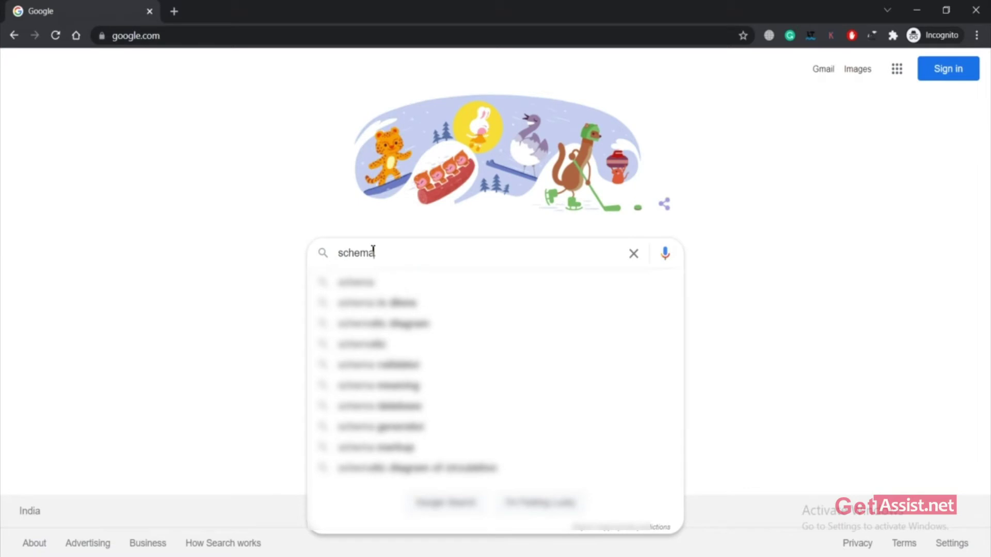
pyautogui.write(' markup ')
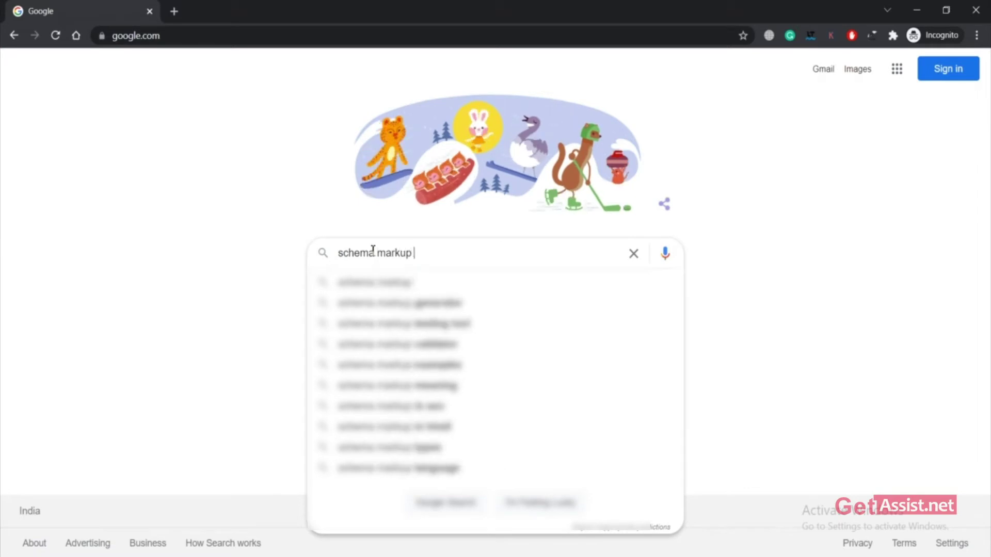
pyautogui.write('generator')
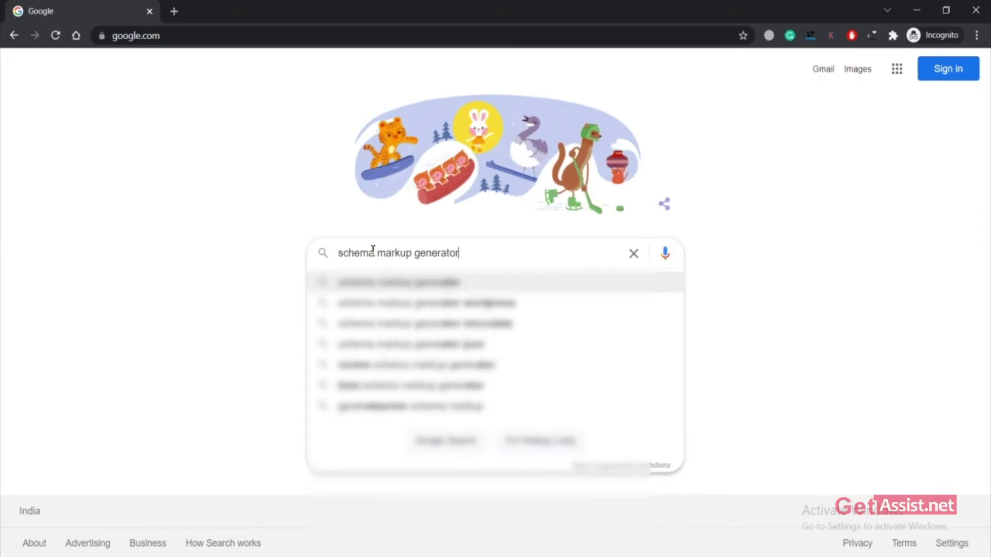
pyautogui.press('Return')
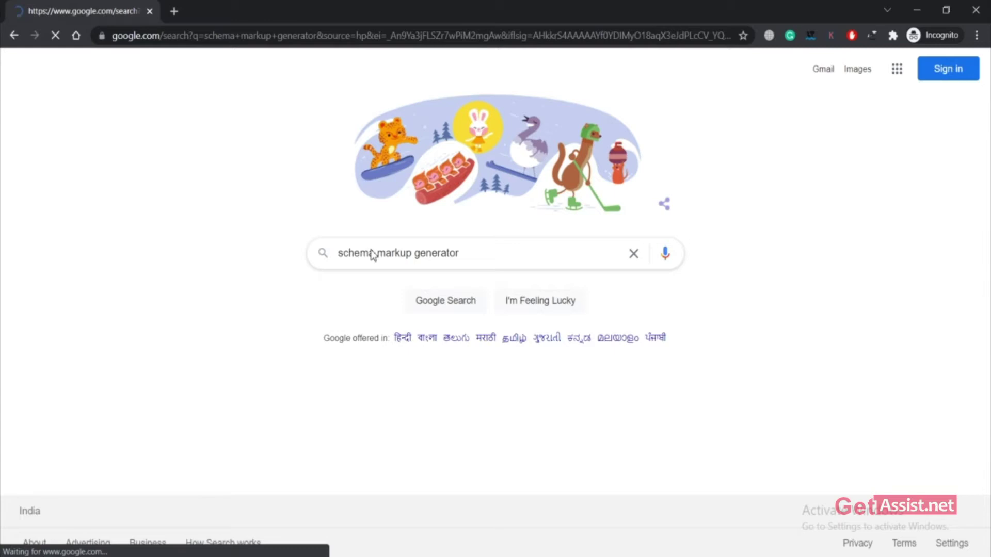
# Step: Open the TechnicalSEO.com Schema Markup Generator result in a new tab
pyautogui.scroll(-8, 411, 287)
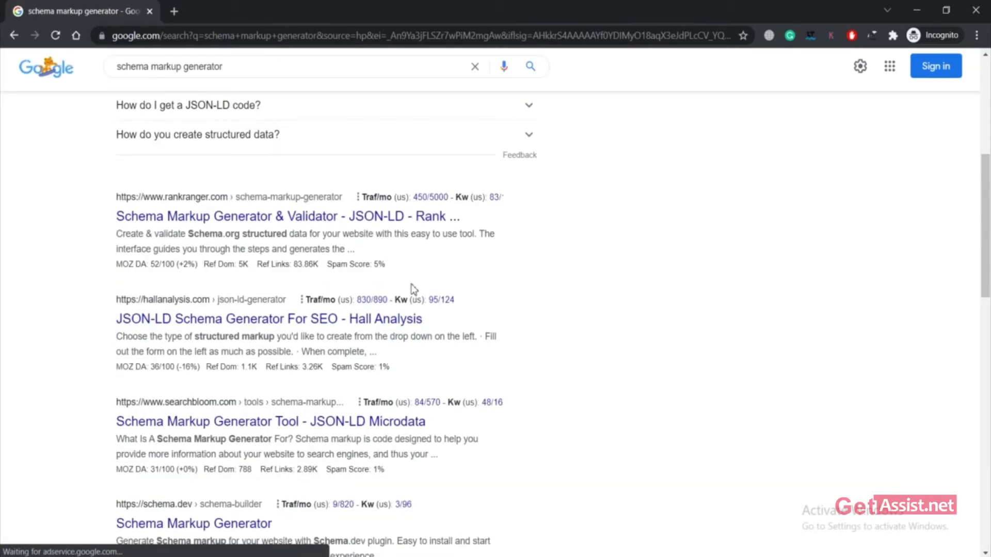
pyautogui.scroll(-10, 413, 288)
pyautogui.scroll(15, 412, 291)
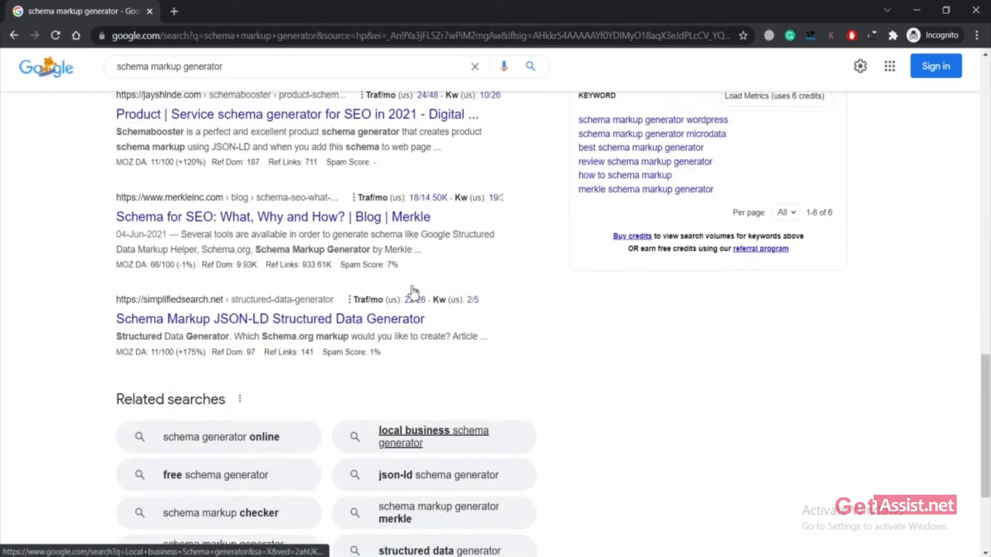
pyautogui.scroll(1, 414, 293)
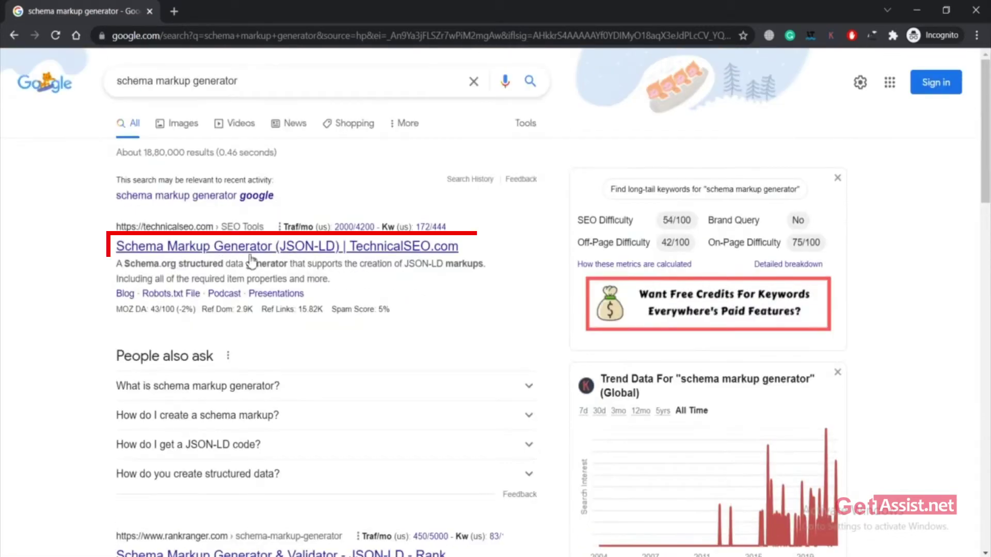
pyautogui.rightClick(355, 252)
pyautogui.click(408, 261)
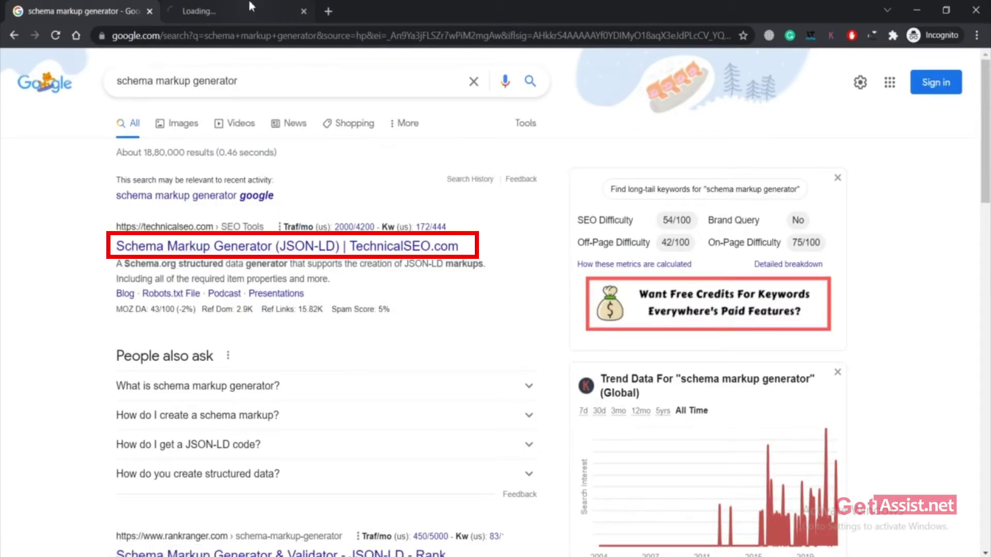
# Step: In the generator tab, choose Organization as the schema markup type
pyautogui.click(251, 7)
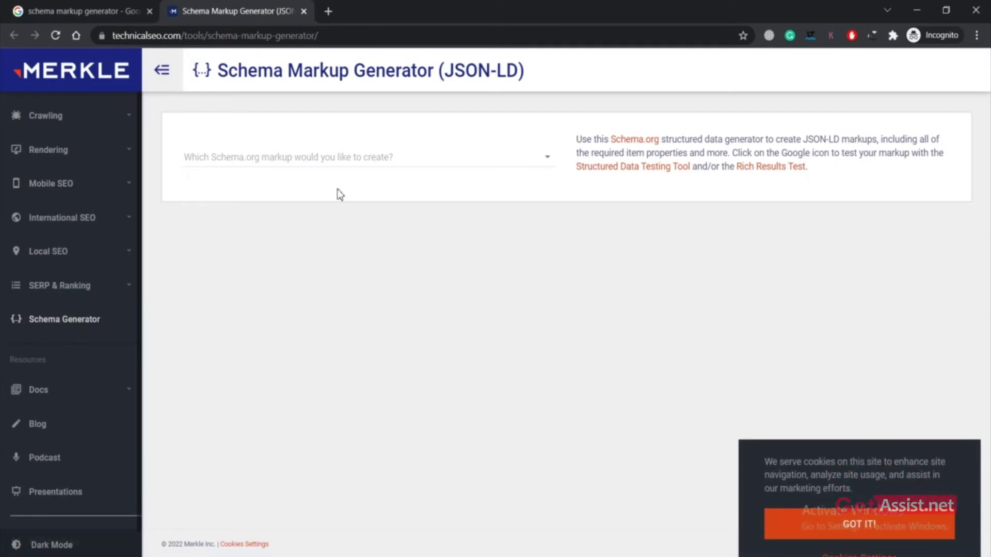
pyautogui.click(423, 169)
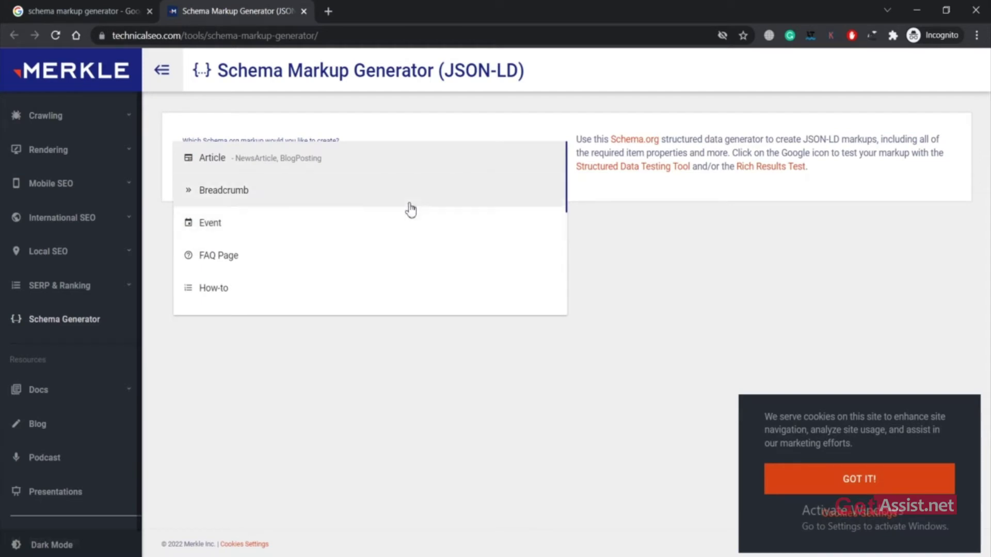
pyautogui.scroll(-3, 281, 247)
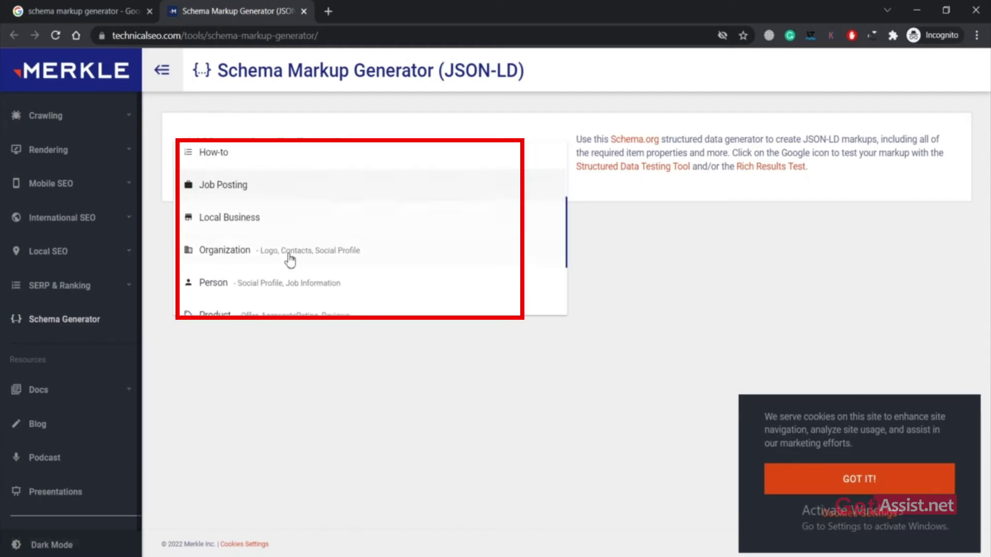
pyautogui.scroll(-2, 373, 225)
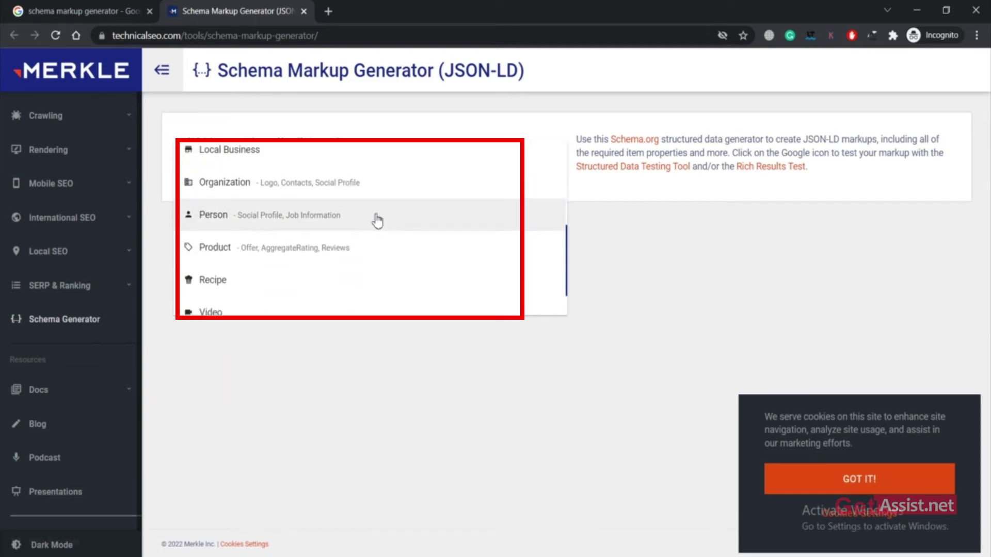
pyautogui.click(265, 188)
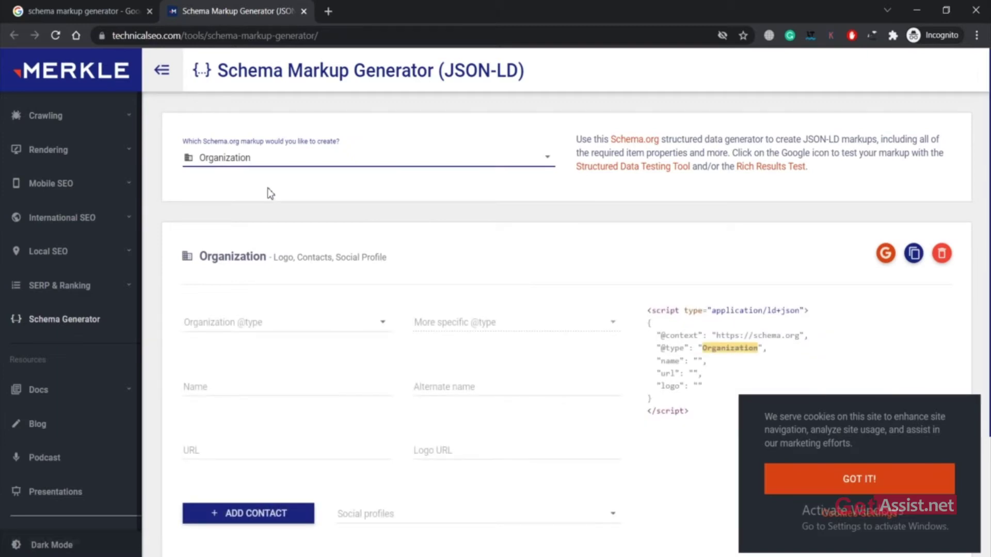
pyautogui.scroll(-3, 379, 245)
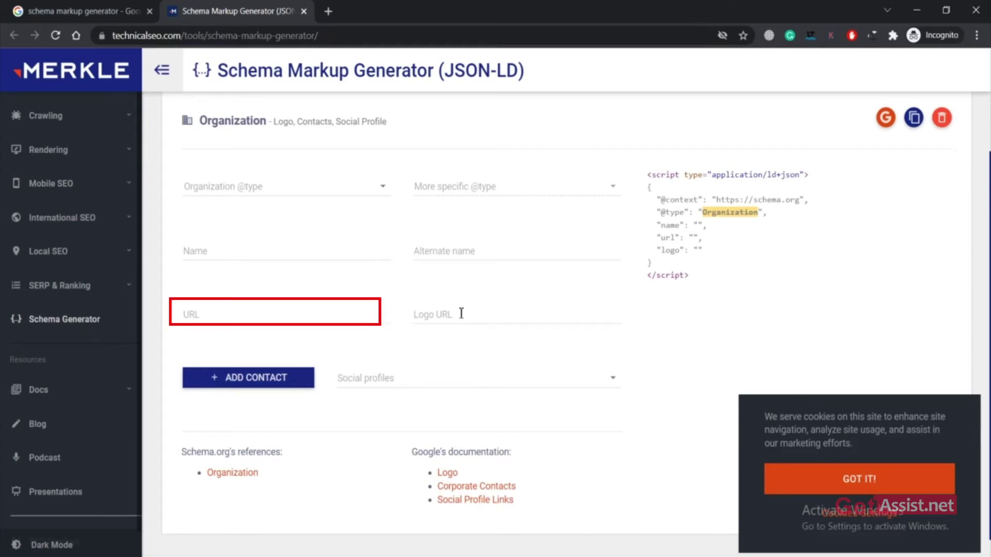
pyautogui.scroll(-1, 454, 309)
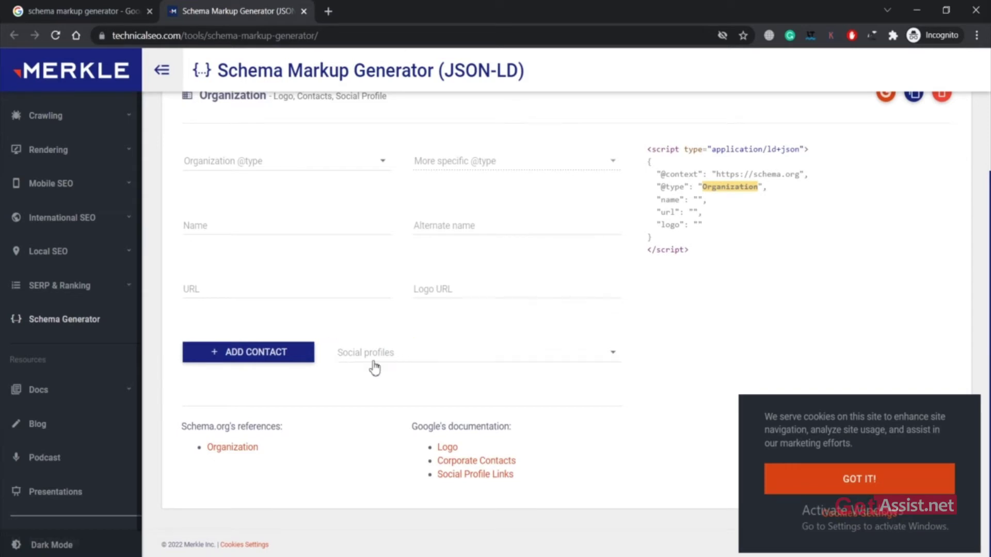
pyautogui.click(283, 165)
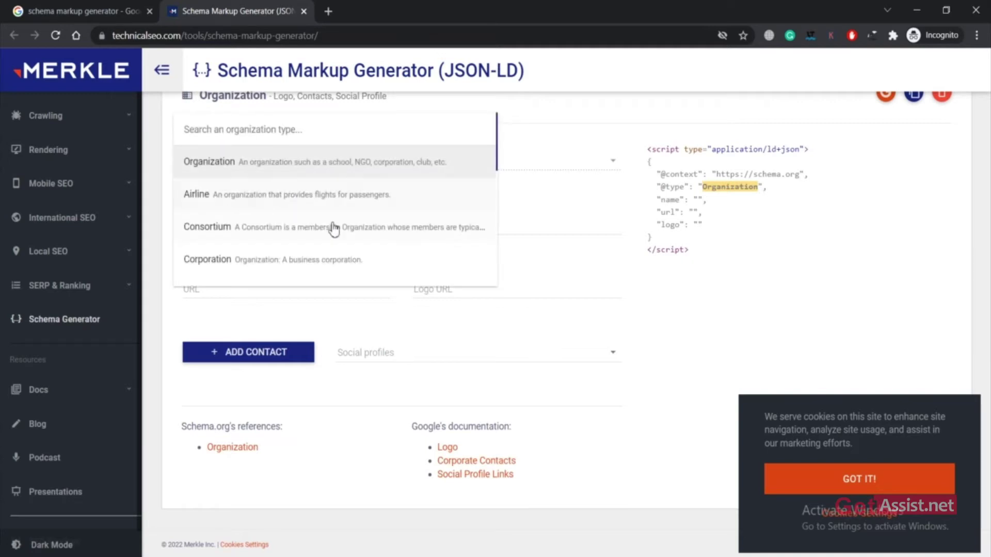
pyautogui.scroll(-1, 361, 222)
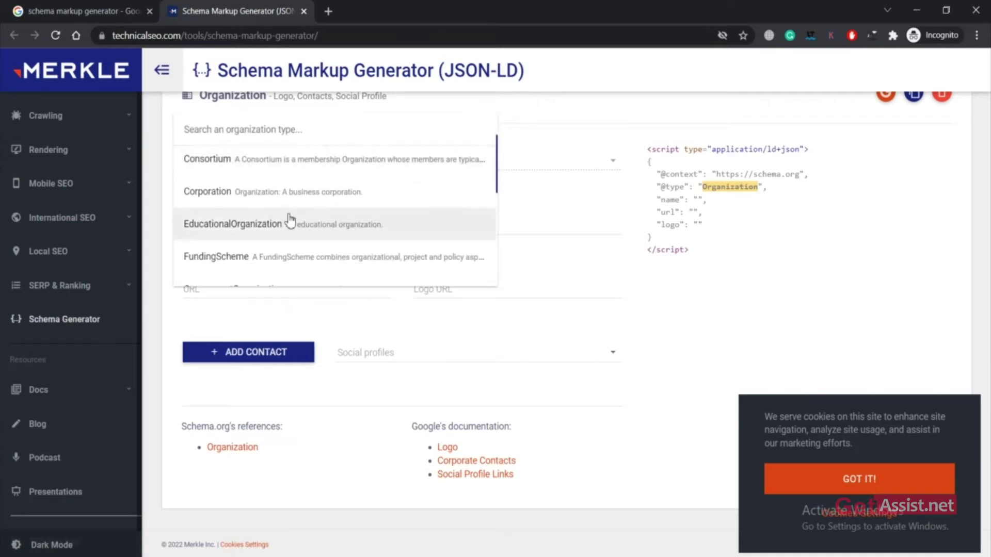
pyautogui.click(408, 199)
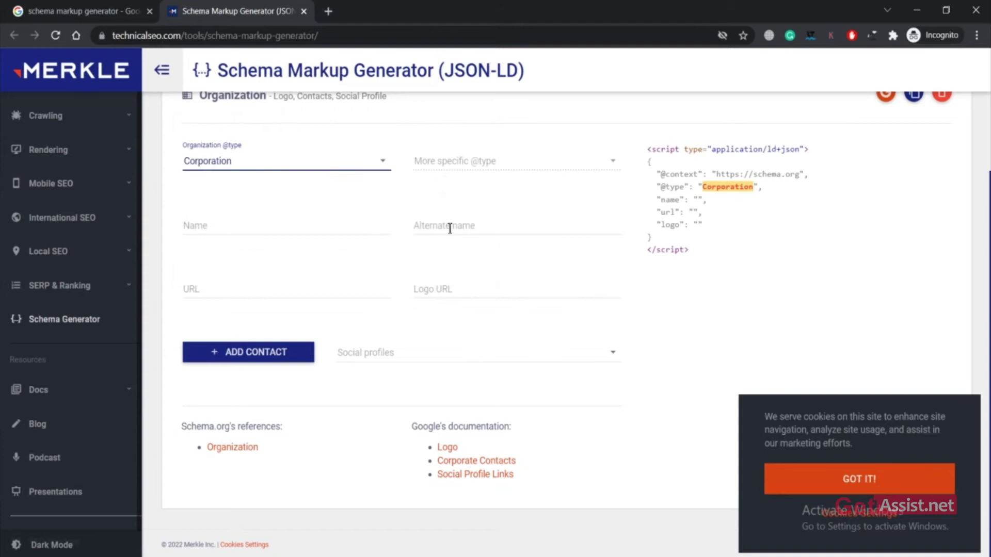
# Step: Enter name 'getassist', alternate name 'asdsf', URL 'dfdjdnfjk' and logo URL 'sdgthy'
pyautogui.click(268, 225)
pyautogui.write('g')
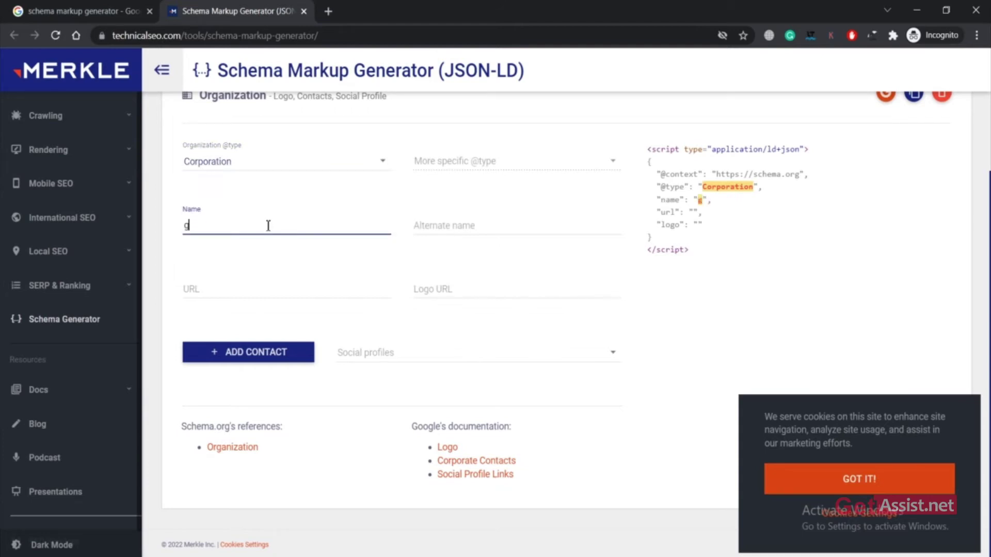
pyautogui.write('etassist')
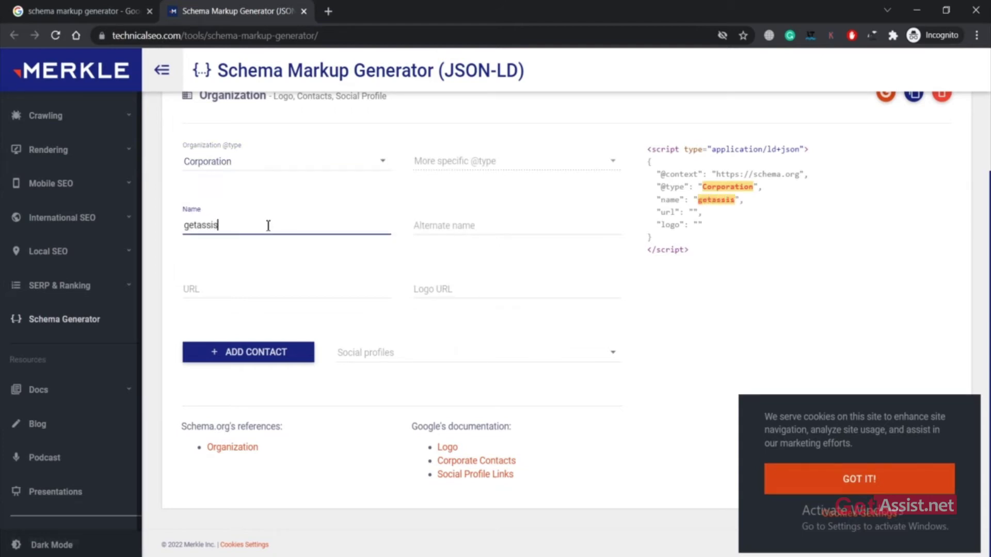
pyautogui.click(469, 231)
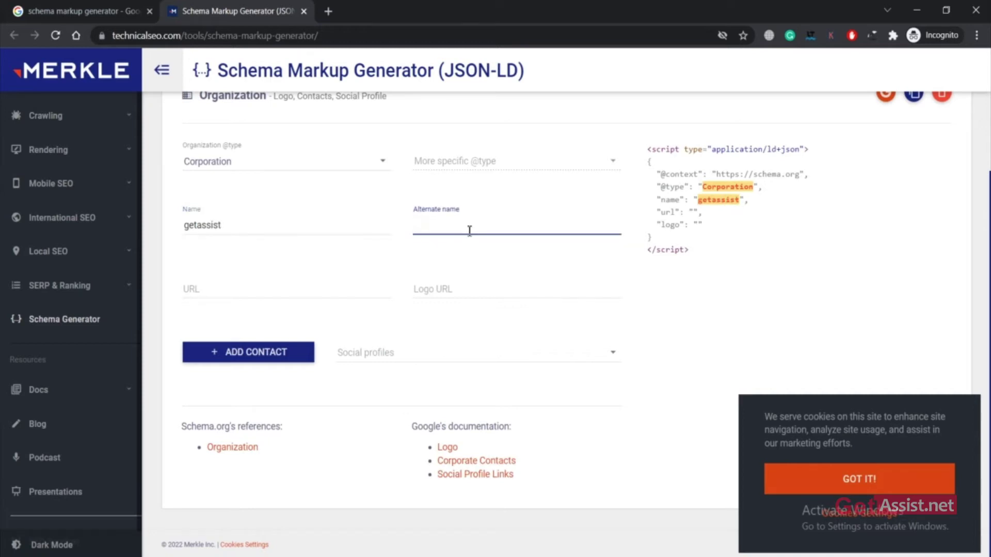
pyautogui.write('asdsf')
pyautogui.click(289, 292)
pyautogui.write('dfdjdnfjk')
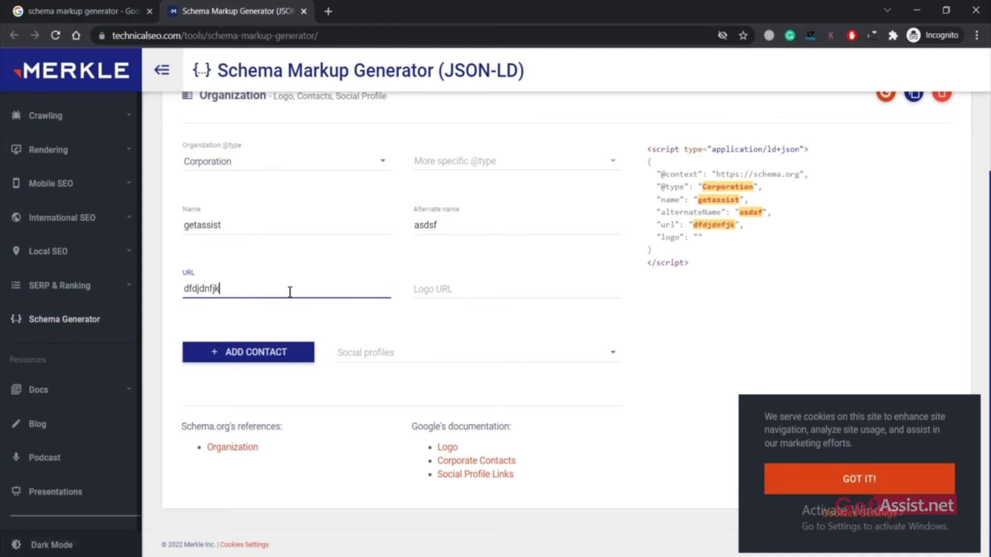
pyautogui.click(473, 290)
pyautogui.write('sdgthy')
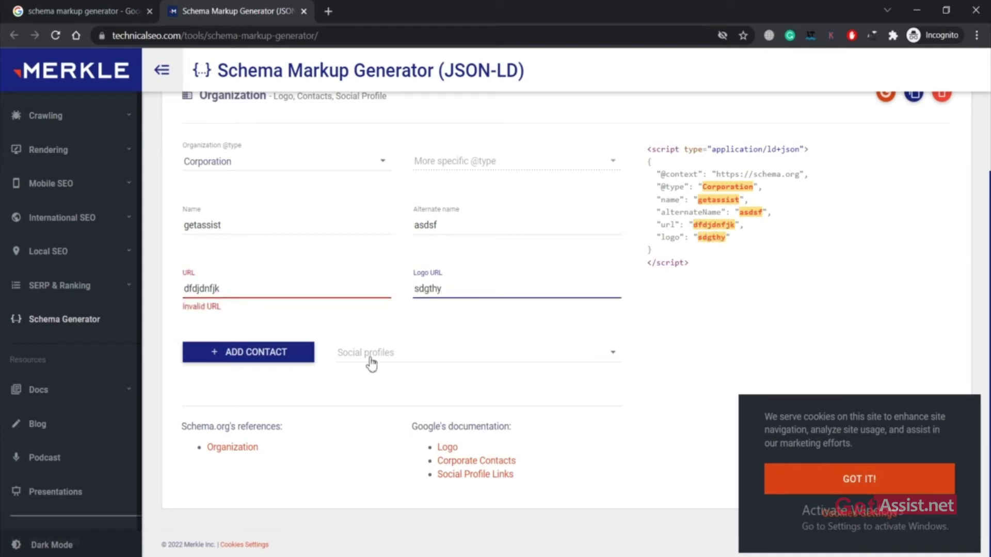
pyautogui.click(388, 356)
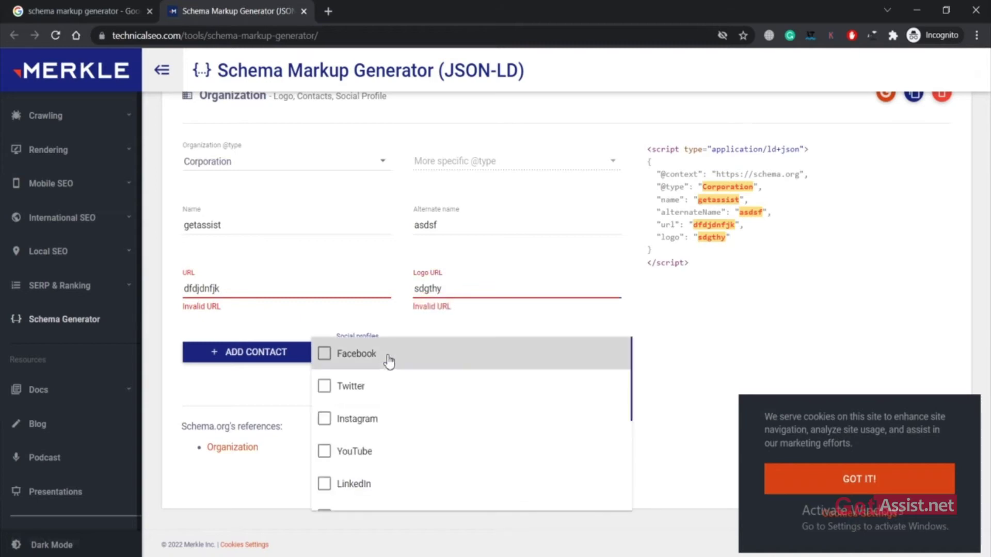
# Step: Tick Facebook, Twitter, Instagram and YouTube as social profiles, then close the list
pyautogui.click(388, 361)
pyautogui.click(386, 386)
pyautogui.click(363, 422)
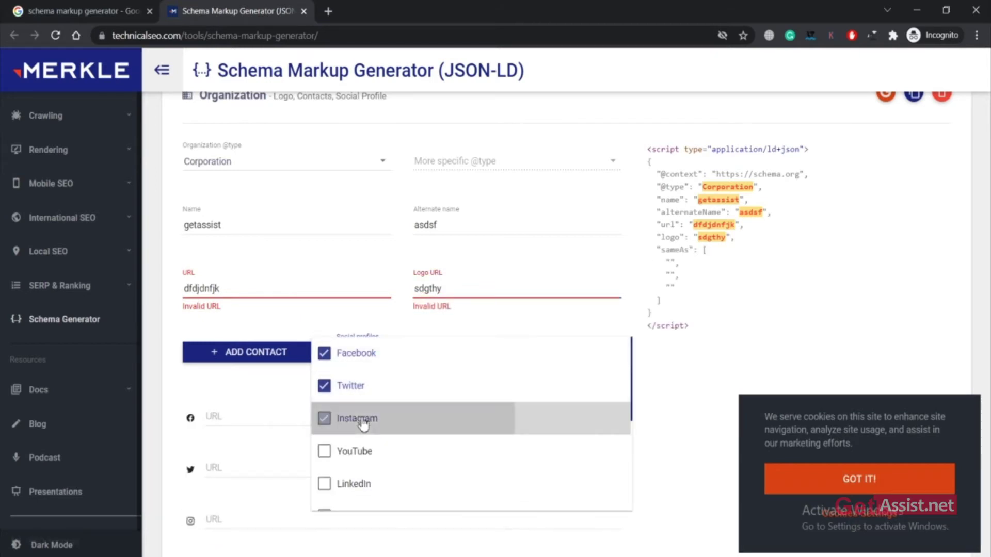
pyautogui.click(355, 454)
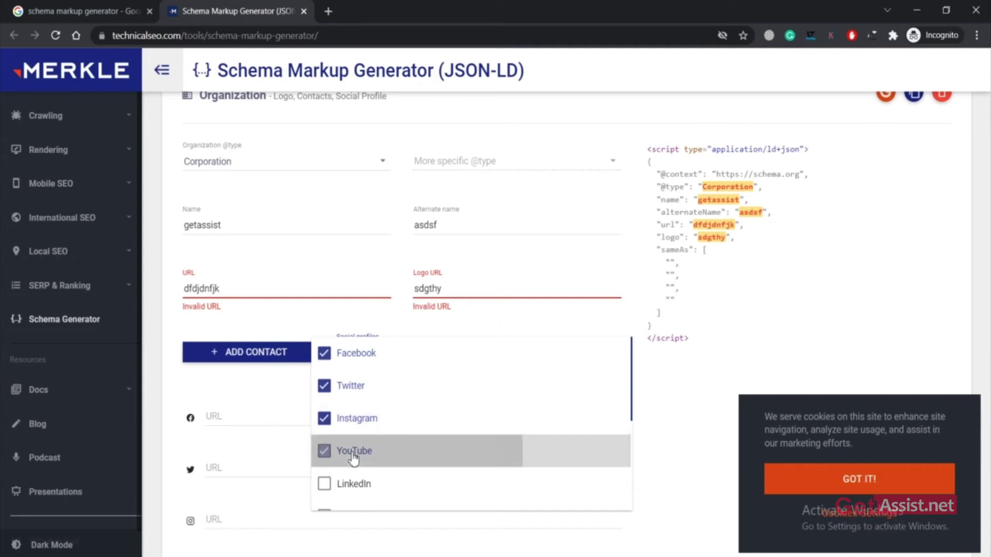
pyautogui.click(328, 275)
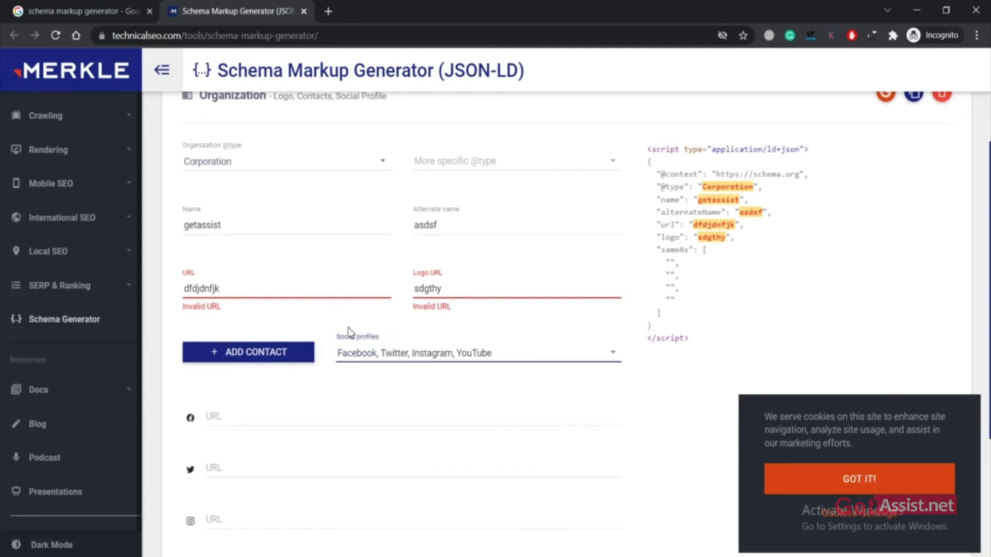
pyautogui.scroll(-3, 349, 409)
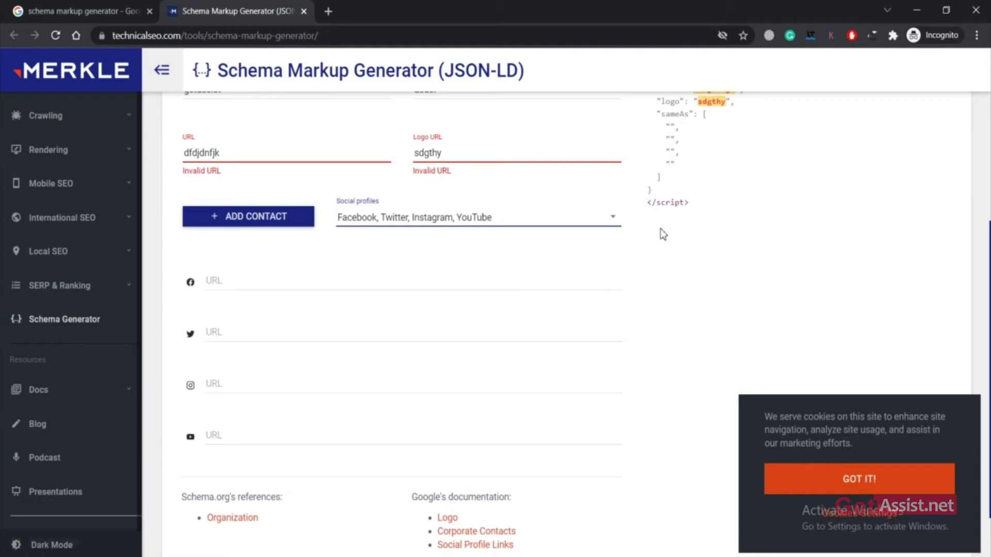
pyautogui.scroll(3, 769, 220)
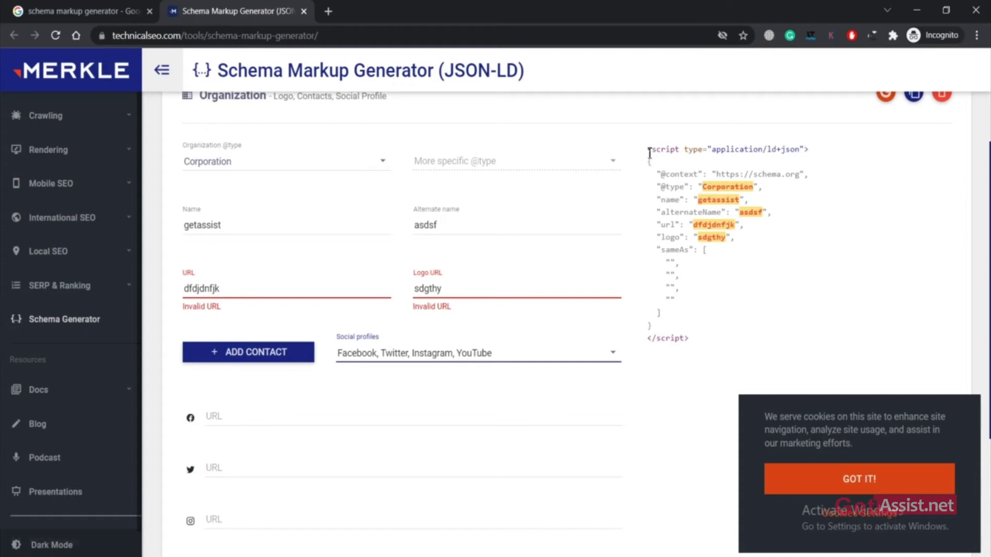
# Step: Select the whole JSON-LD output and copy it to the clipboard
pyautogui.moveTo(649, 151); pyautogui.dragTo(744, 341)
pyautogui.rightClick(743, 344)
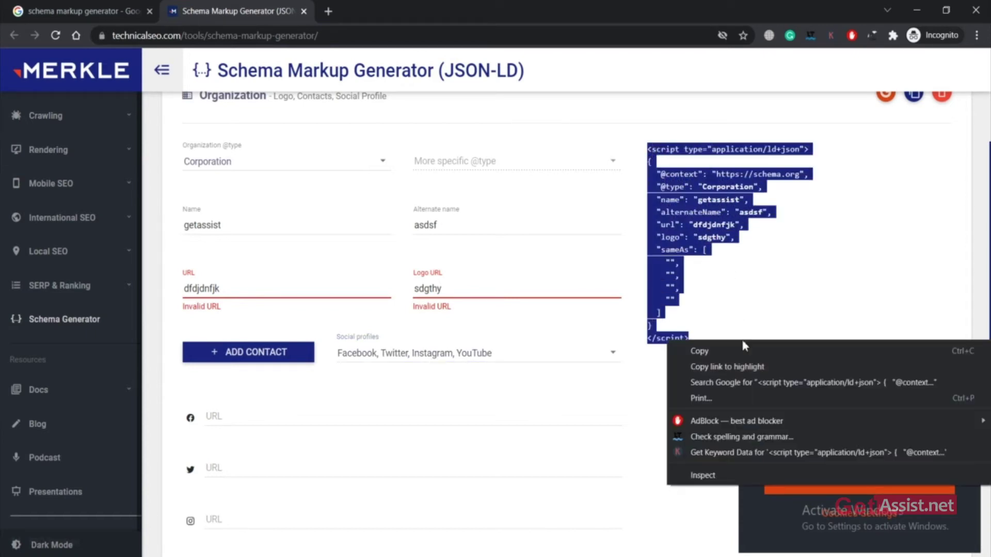
pyautogui.click(782, 263)
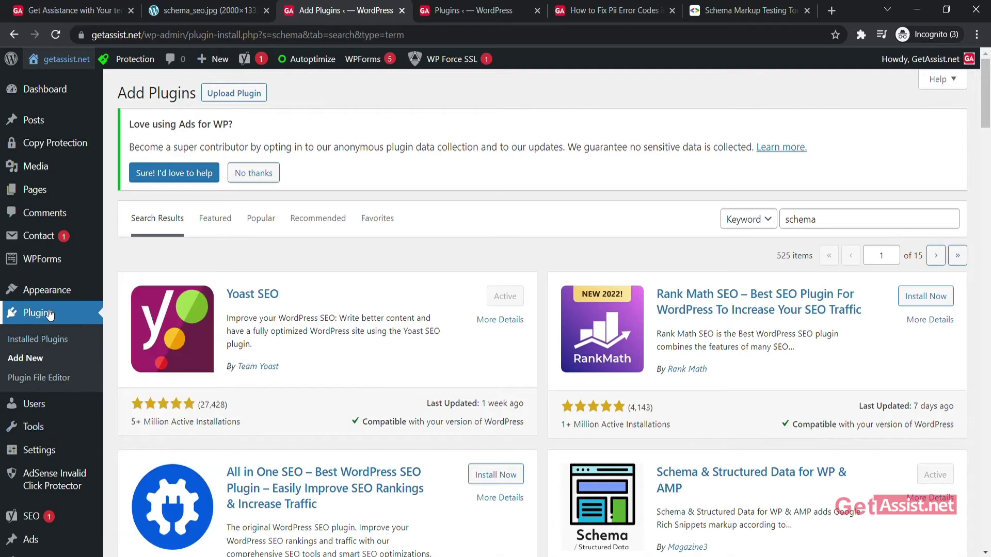
# Step: View and dismiss the Yoast SEO plugin details, then go to Yoast SEO General settings
pyautogui.click(261, 295)
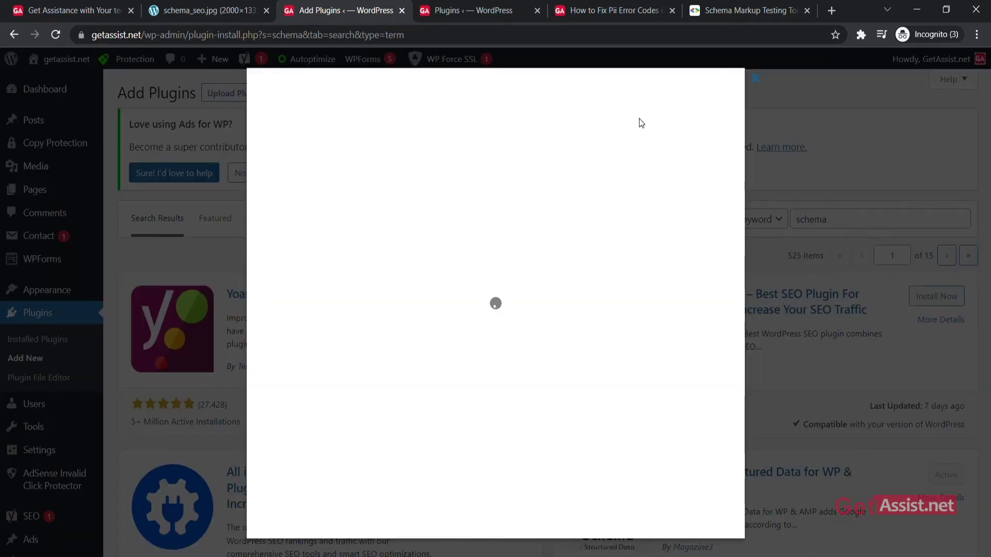
pyautogui.click(755, 78)
pyautogui.scroll(-3, 46, 498)
pyautogui.click(31, 382)
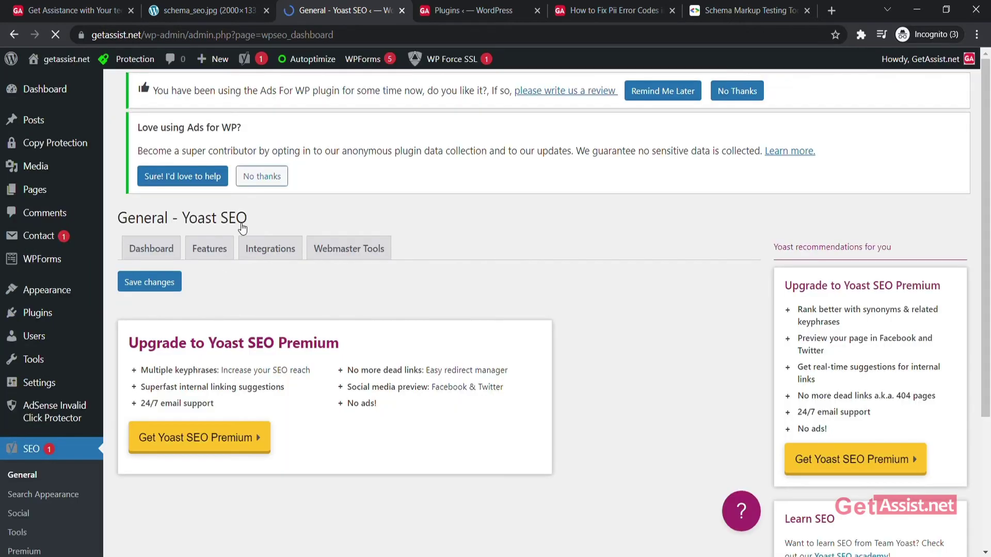
# Step: Bring up the General tab of Yoast SEO's Search Appearance settings
pyautogui.scroll(-3, 239, 227)
pyautogui.click(66, 362)
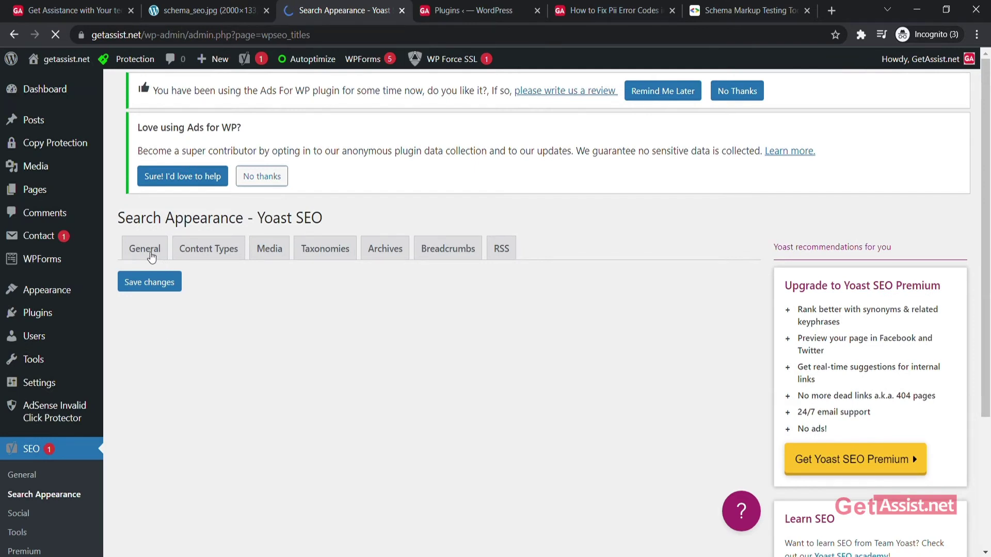
pyautogui.click(149, 275)
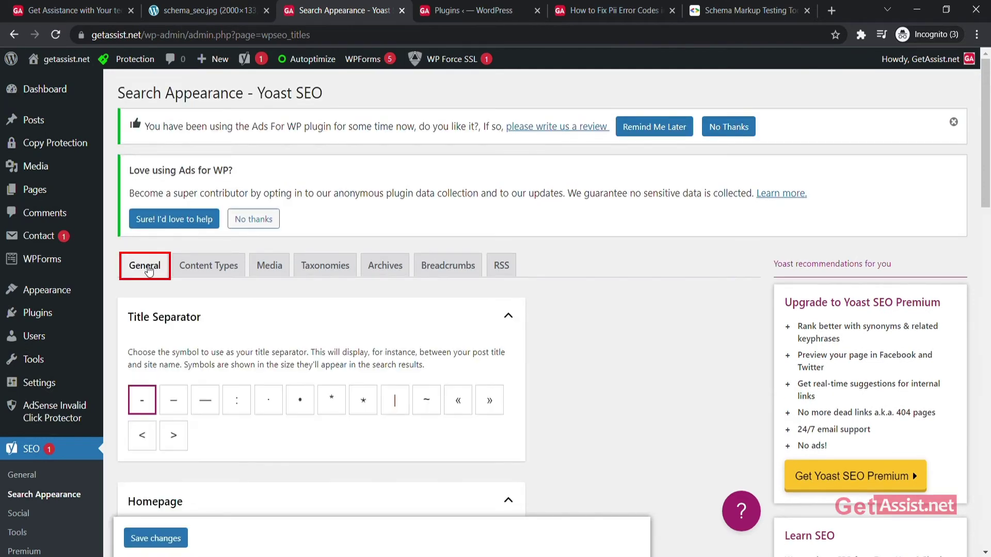
# Step: Review the homepage meta description, social and Organization Knowledge Graph settings, then return to the testing page
pyautogui.scroll(-9, 203, 339)
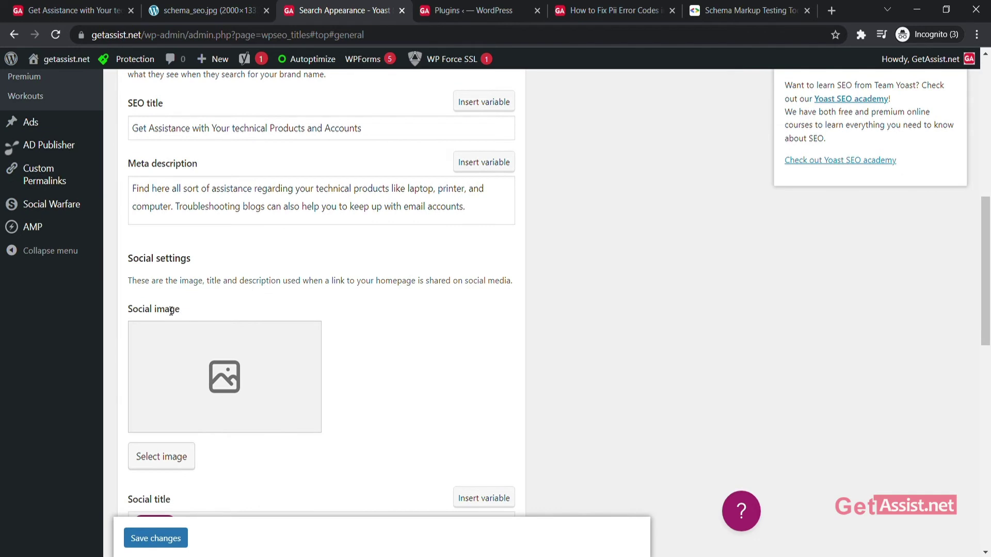
pyautogui.scroll(-8, 171, 311)
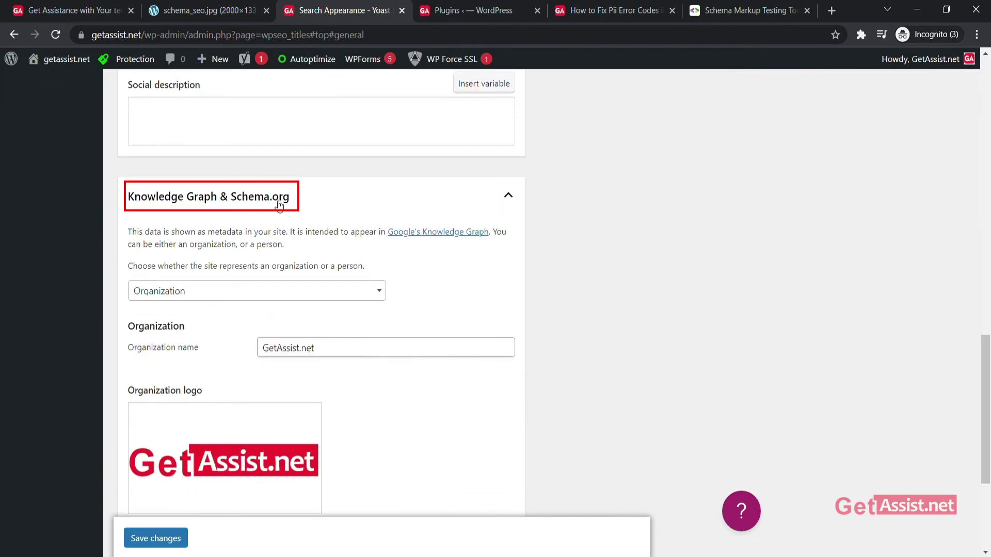
pyautogui.scroll(-1, 311, 335)
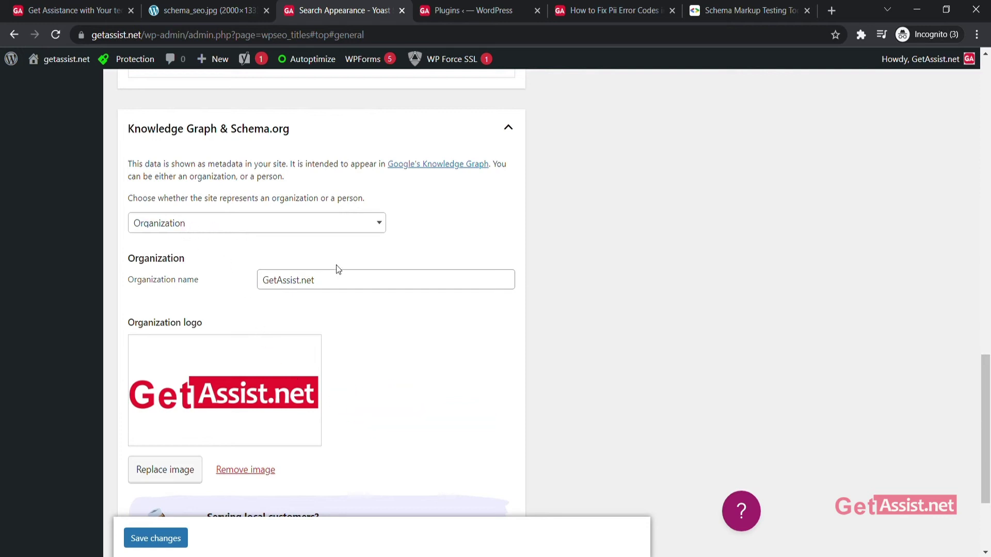
pyautogui.scroll(-3, 344, 339)
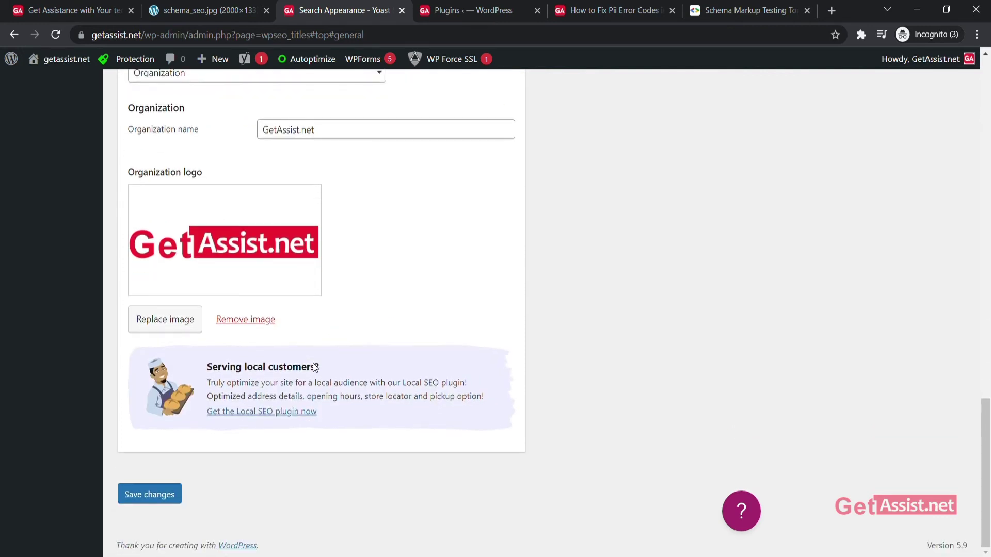
pyautogui.scroll(4, 251, 317)
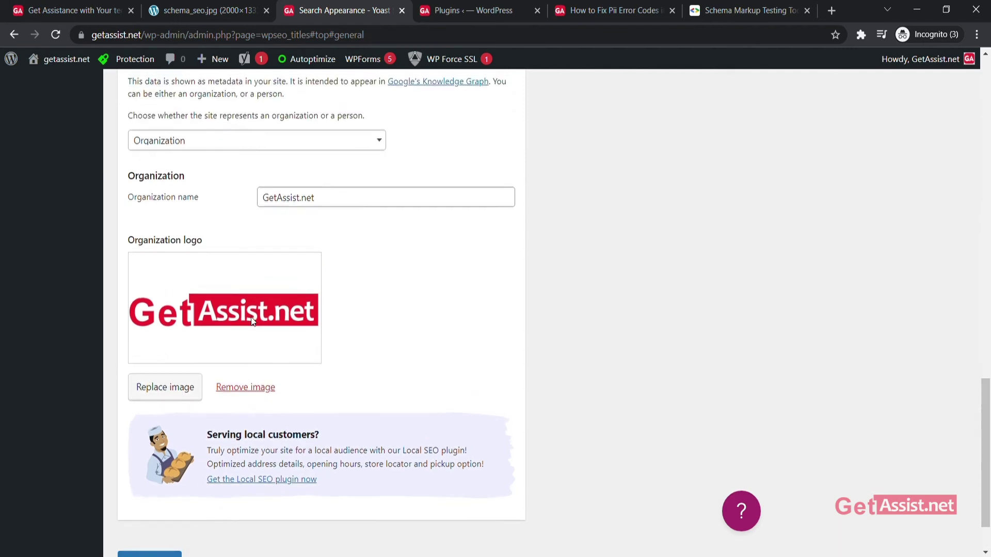
pyautogui.scroll(-4, 265, 286)
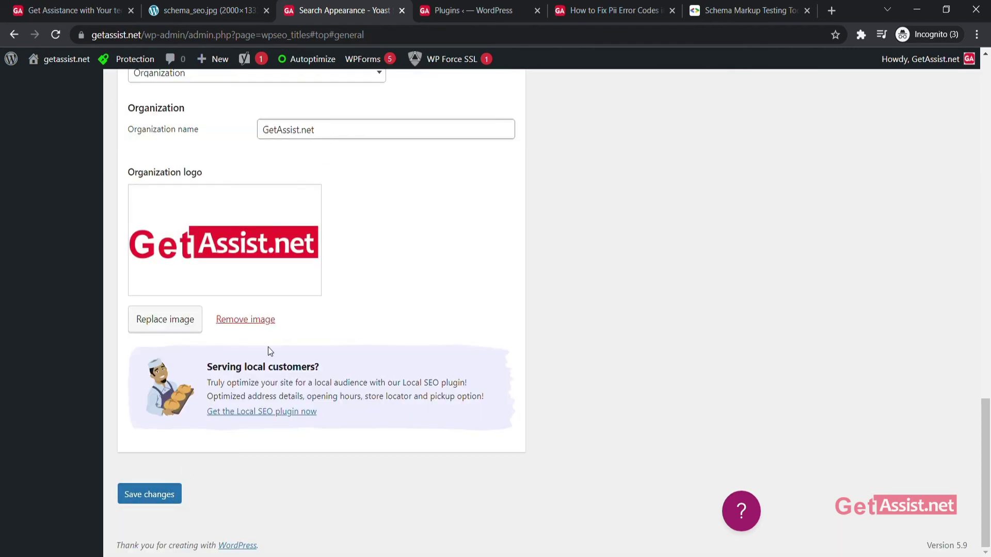
pyautogui.scroll(5, 267, 346)
pyautogui.scroll(2, 280, 340)
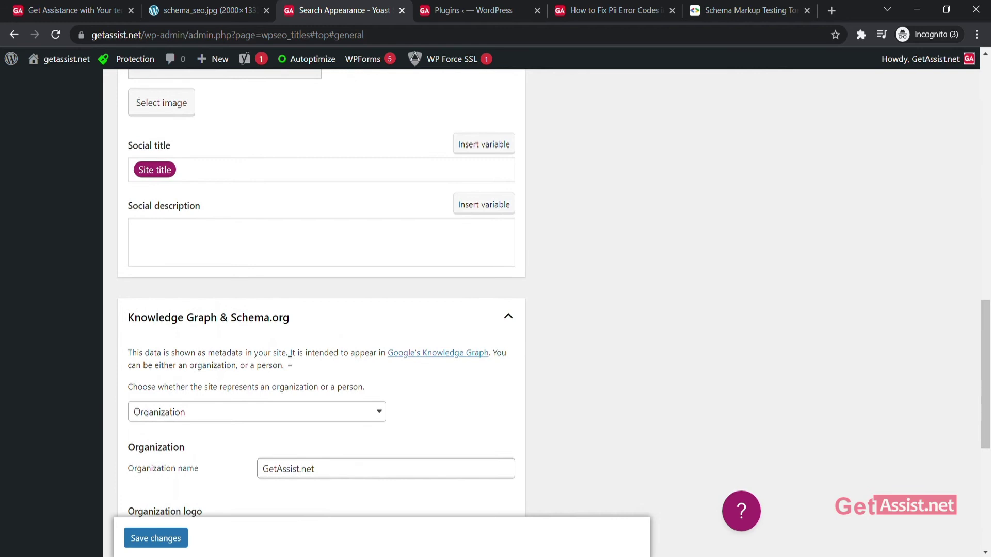
pyautogui.scroll(4, 288, 365)
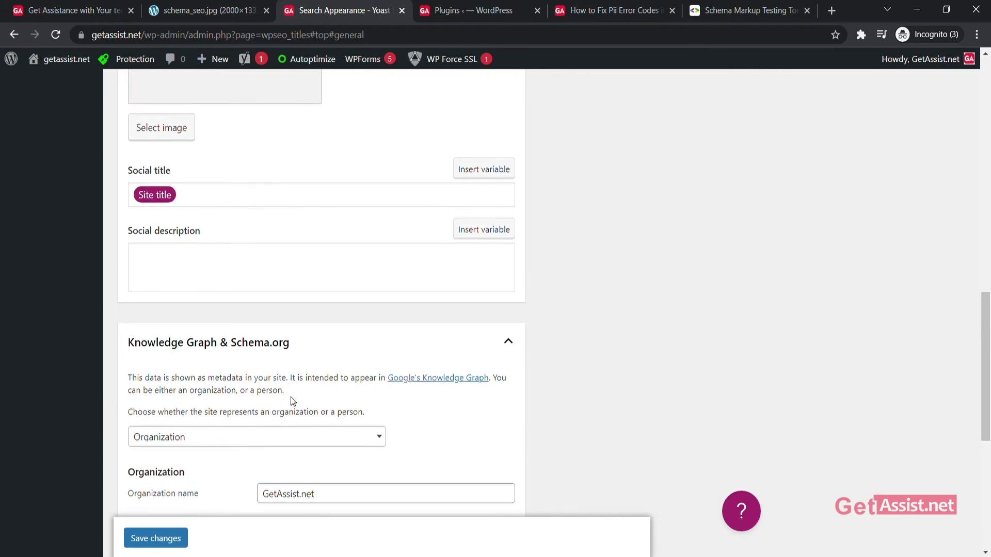
pyautogui.scroll(8, 292, 401)
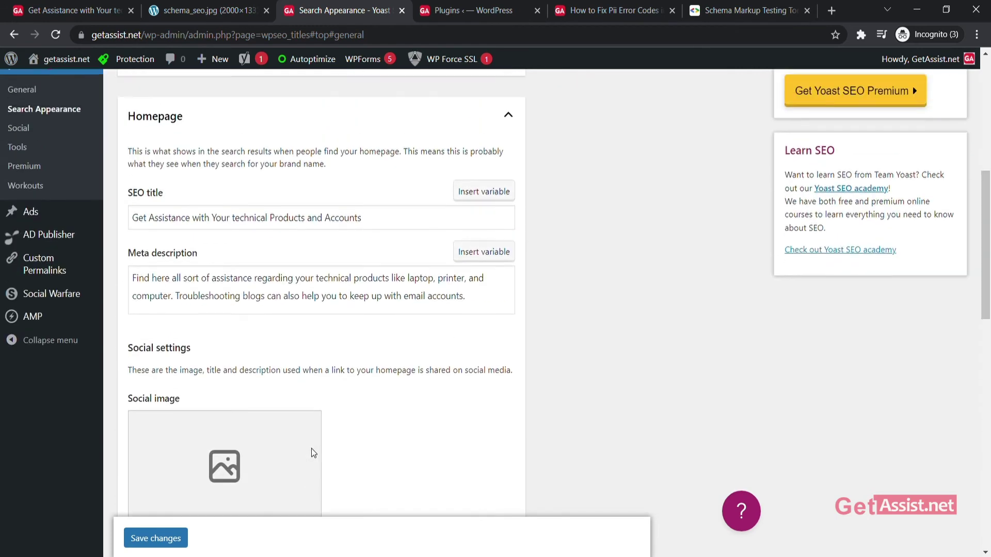
pyautogui.scroll(-7, 429, 338)
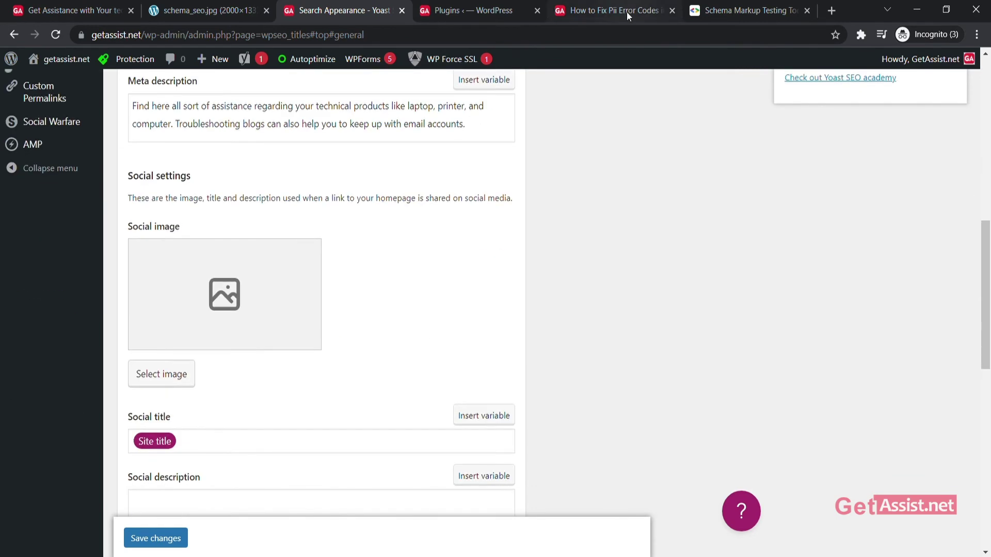
pyautogui.click(712, 7)
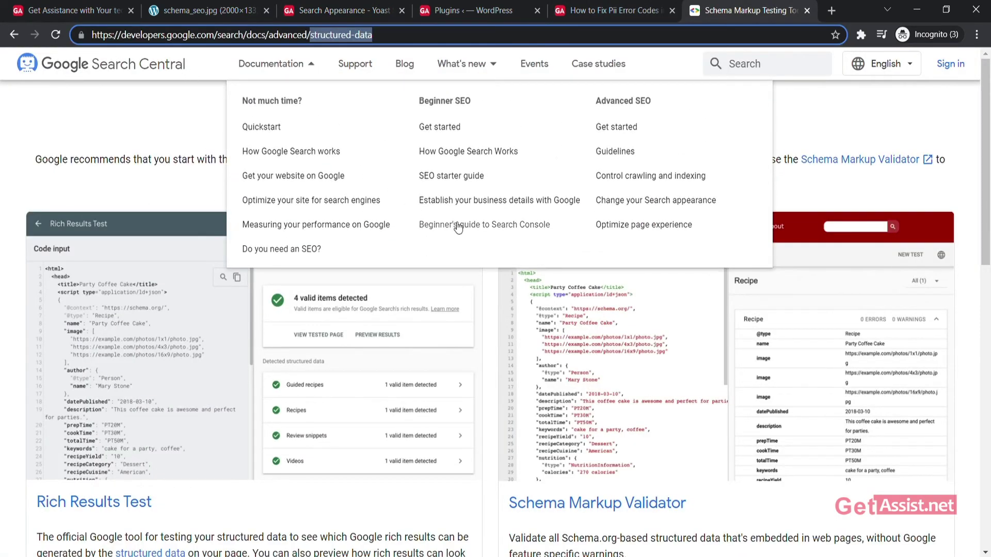
pyautogui.click(846, 161)
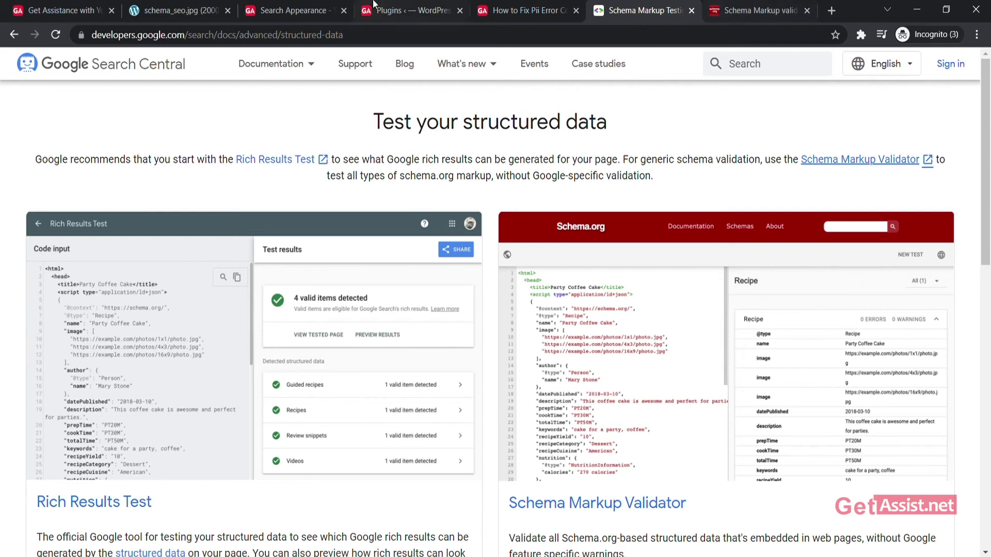
pyautogui.click(293, 10)
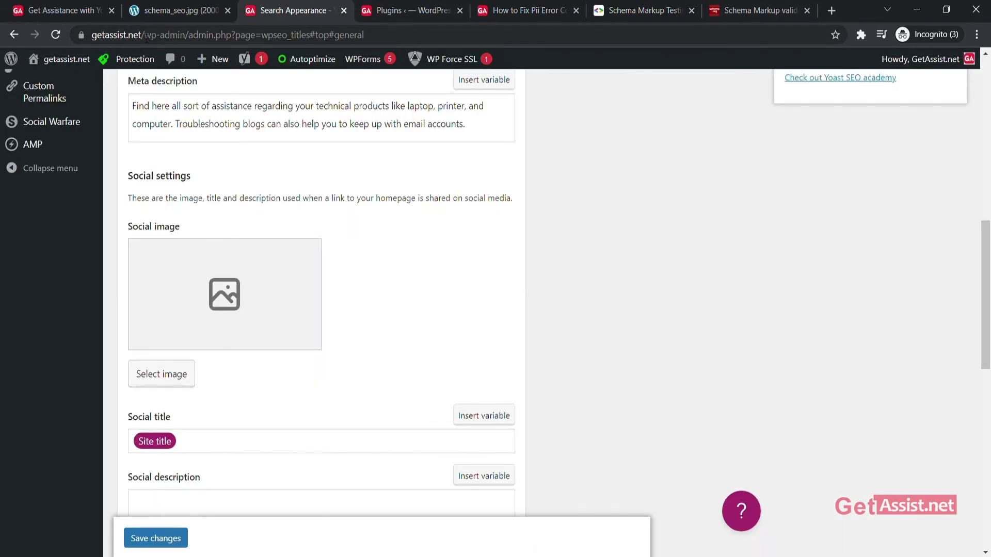
pyautogui.click(146, 38)
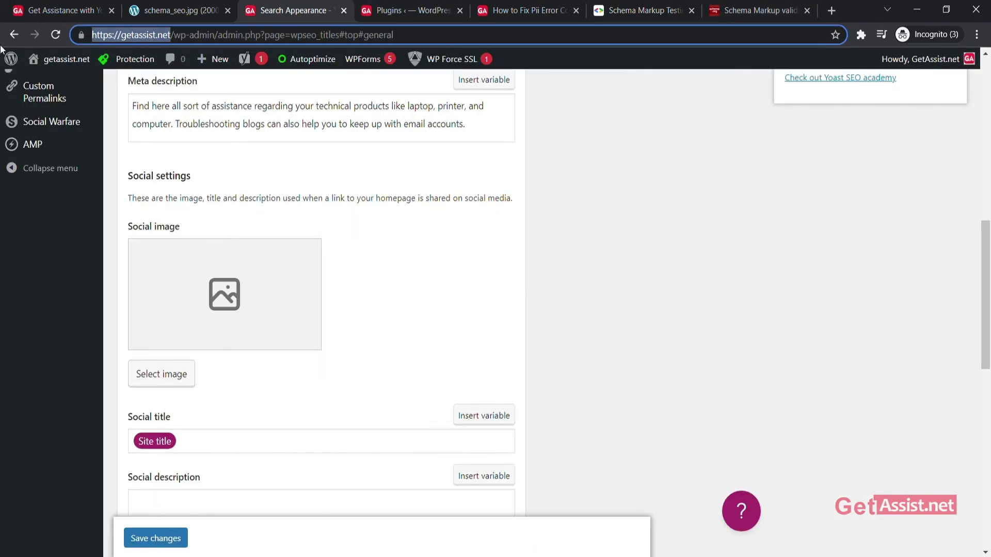
pyautogui.click(725, 7)
pyautogui.write('https://getassist.net/')
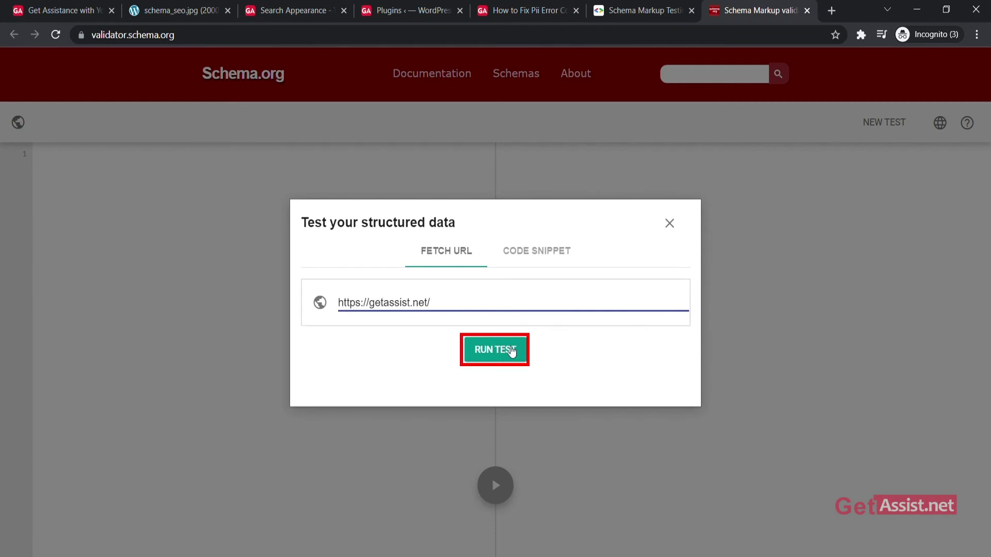
pyautogui.click(511, 351)
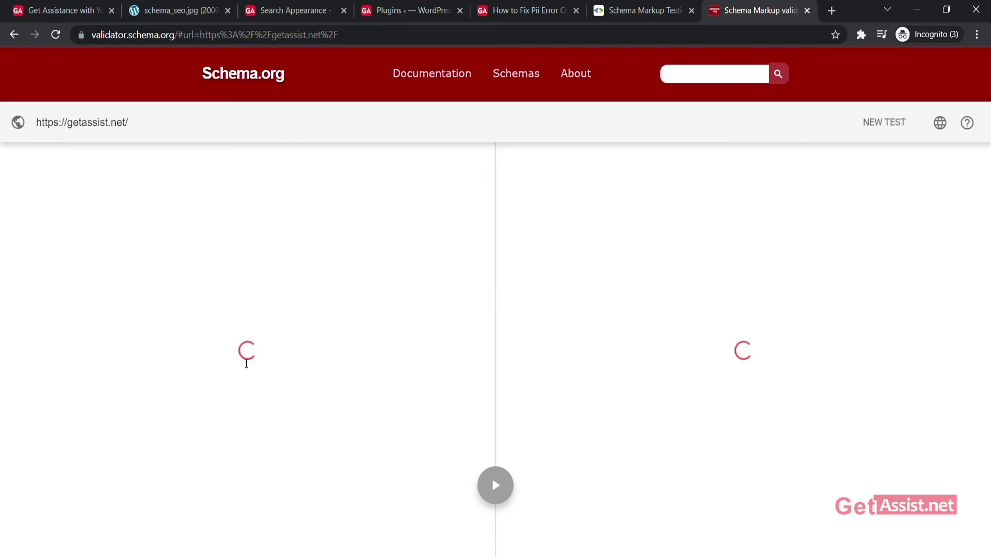
# Step: Check the homepage CollectionPage result's WebSite, publisher, logo and breadcrumb entries: 0 errors, 0 warnings
pyautogui.scroll(-1, 619, 276)
pyautogui.scroll(1, 618, 276)
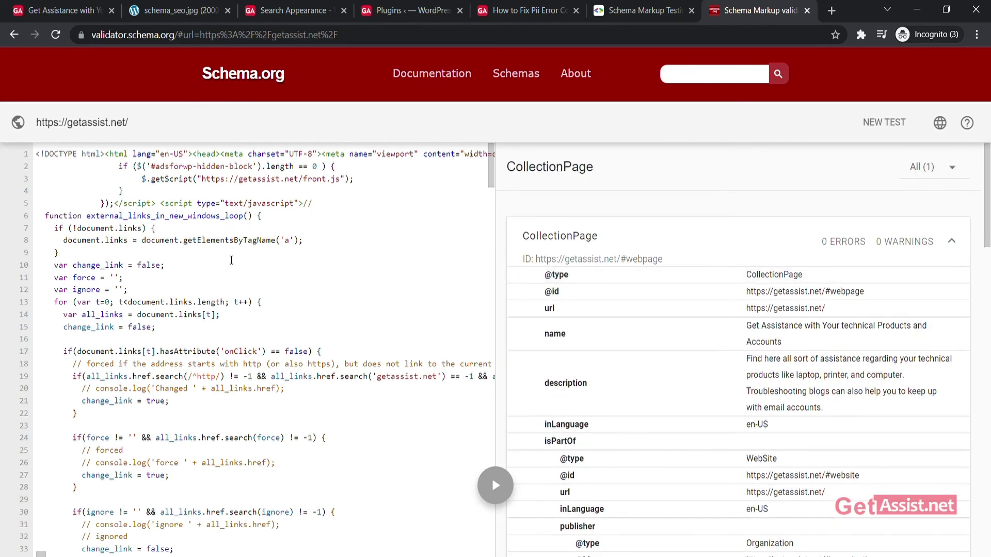
pyautogui.scroll(-3, 231, 260)
pyautogui.scroll(3, 231, 260)
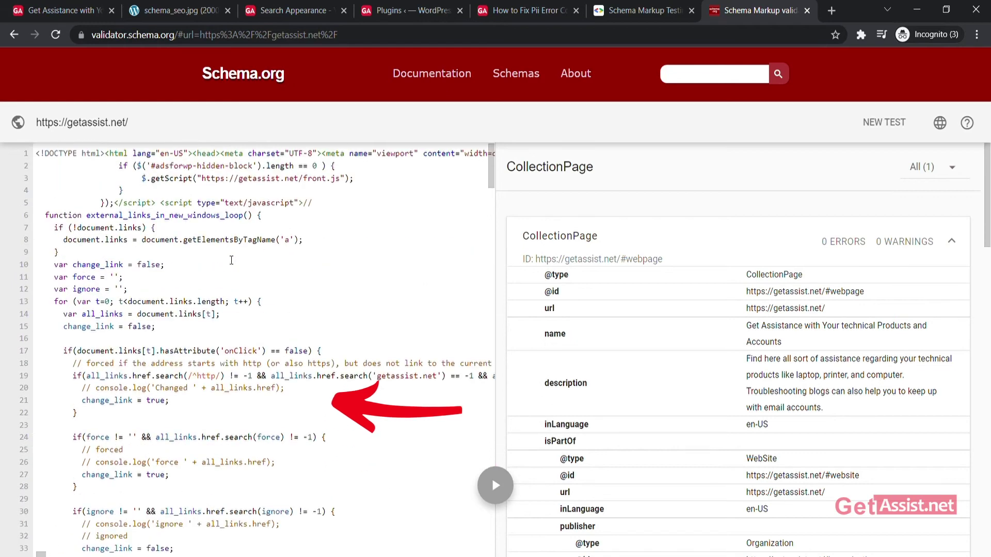
pyautogui.scroll(-13, 231, 260)
pyautogui.scroll(-20, 241, 231)
pyautogui.scroll(-15, 245, 272)
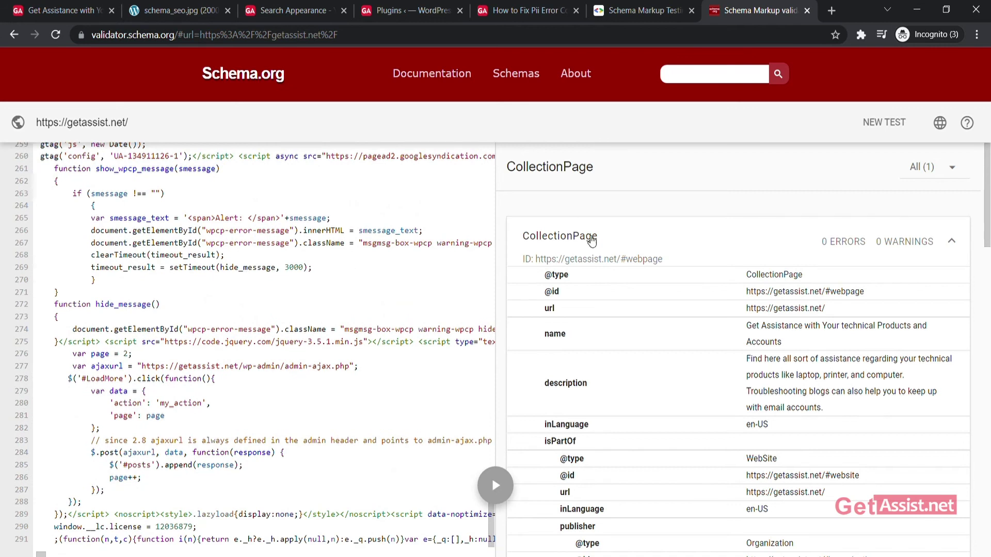
pyautogui.scroll(-1, 588, 232)
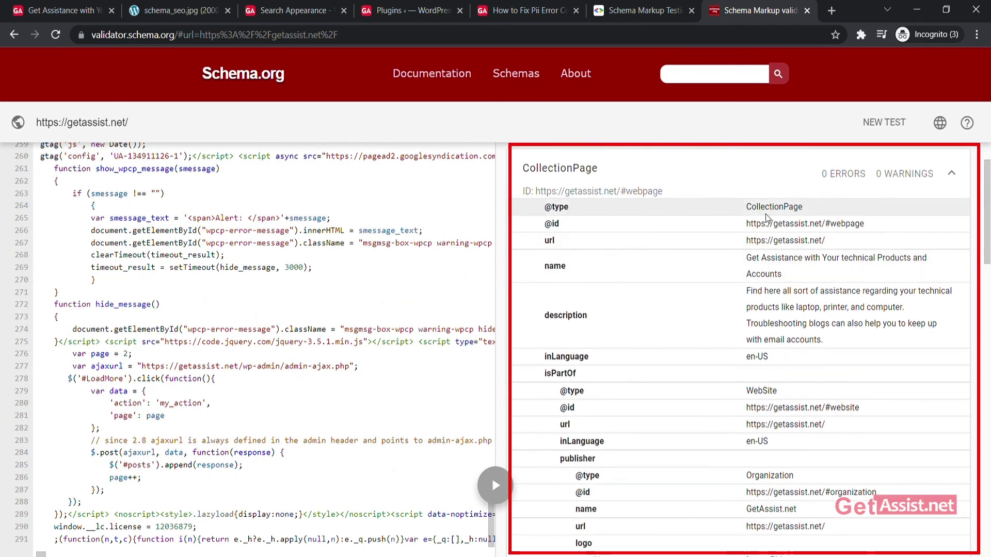
pyautogui.scroll(-3, 768, 239)
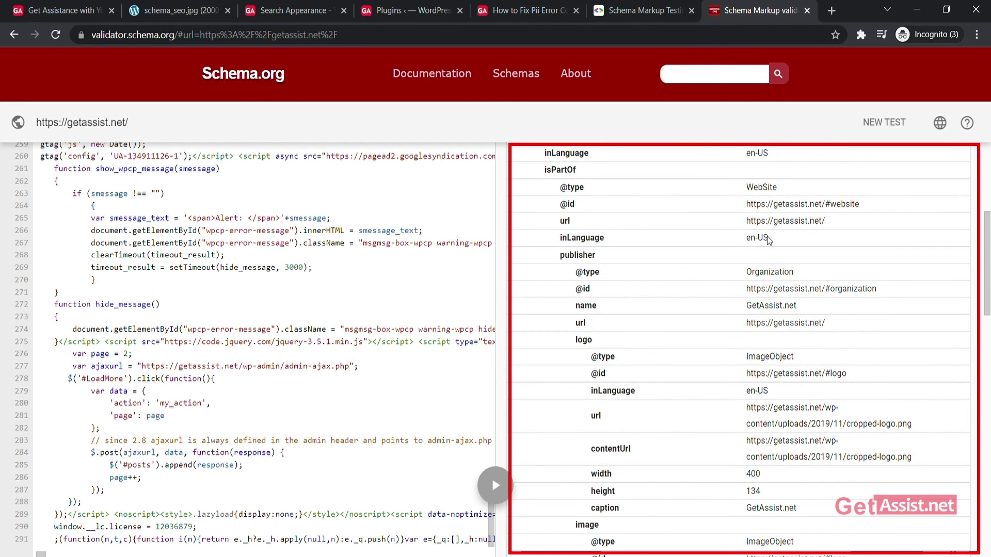
pyautogui.scroll(-5, 768, 239)
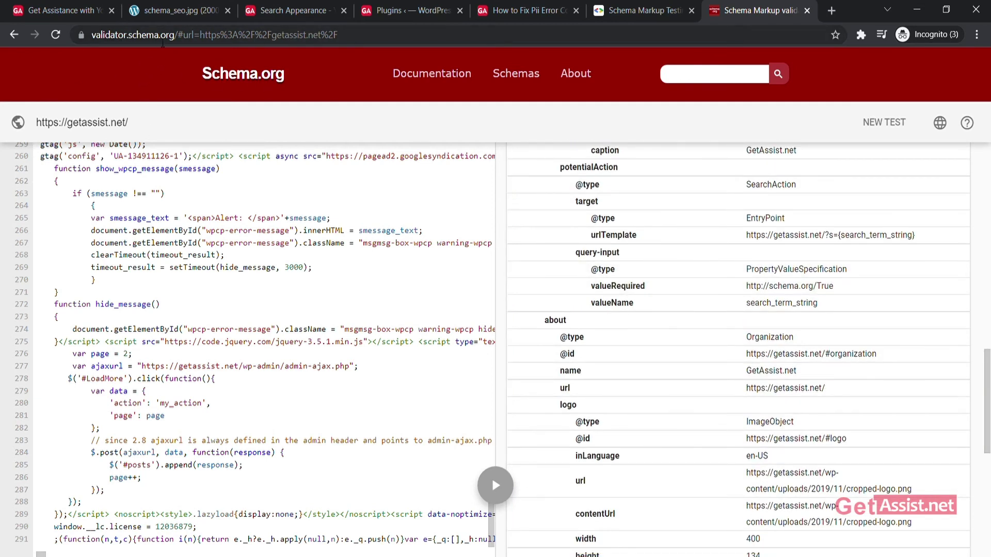
pyautogui.scroll(3, 738, 310)
pyautogui.scroll(6, 197, 227)
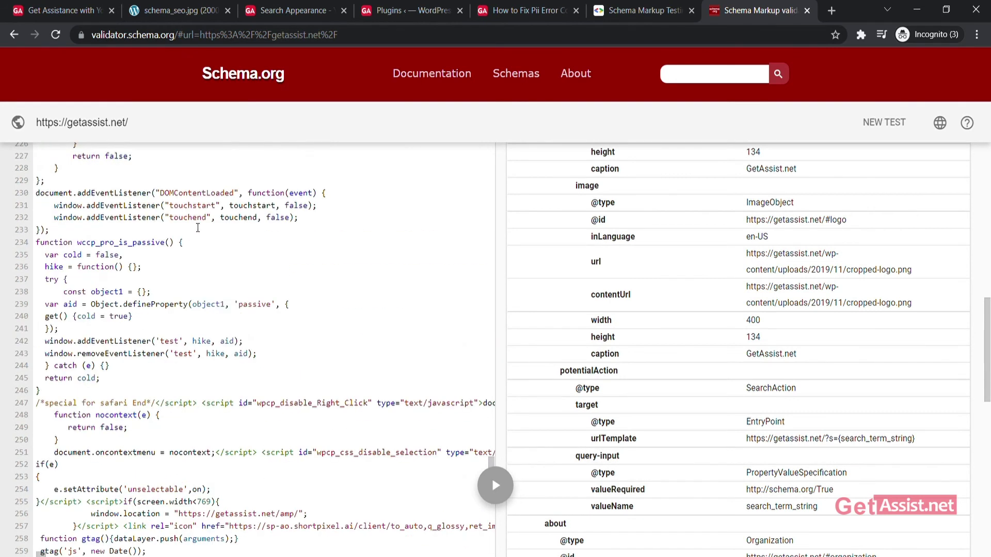
pyautogui.scroll(8, 198, 227)
pyautogui.scroll(5, 732, 287)
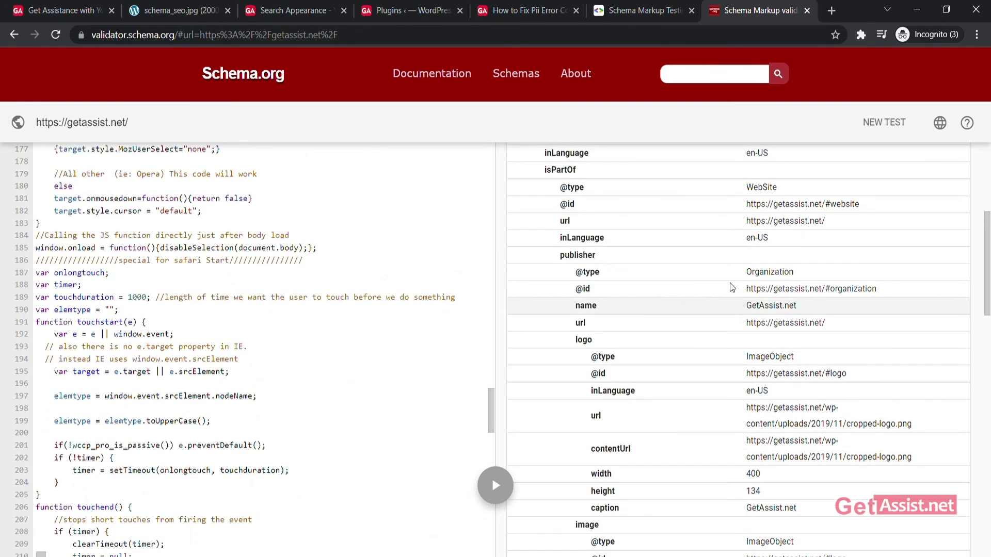
pyautogui.scroll(5, 733, 288)
pyautogui.scroll(-10, 730, 281)
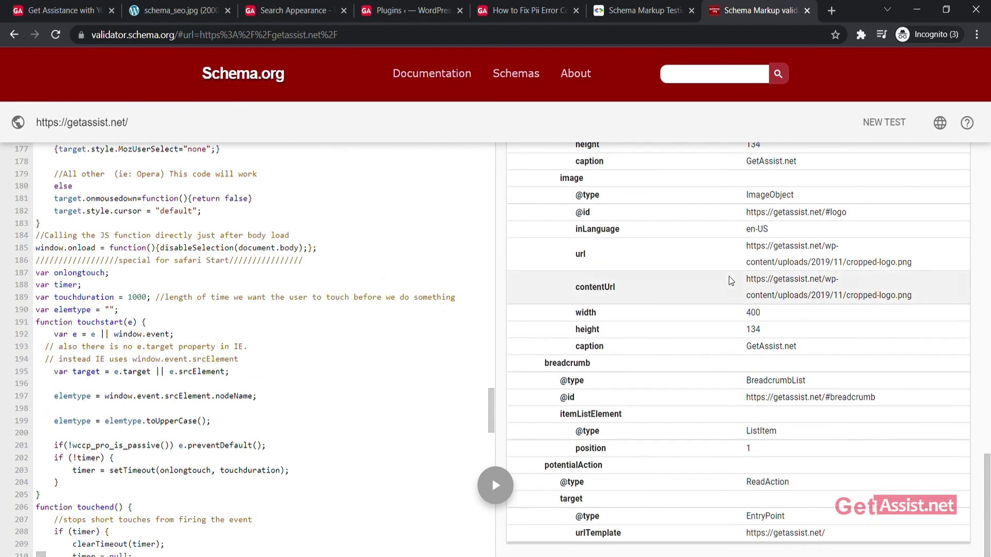
pyautogui.scroll(10, 733, 288)
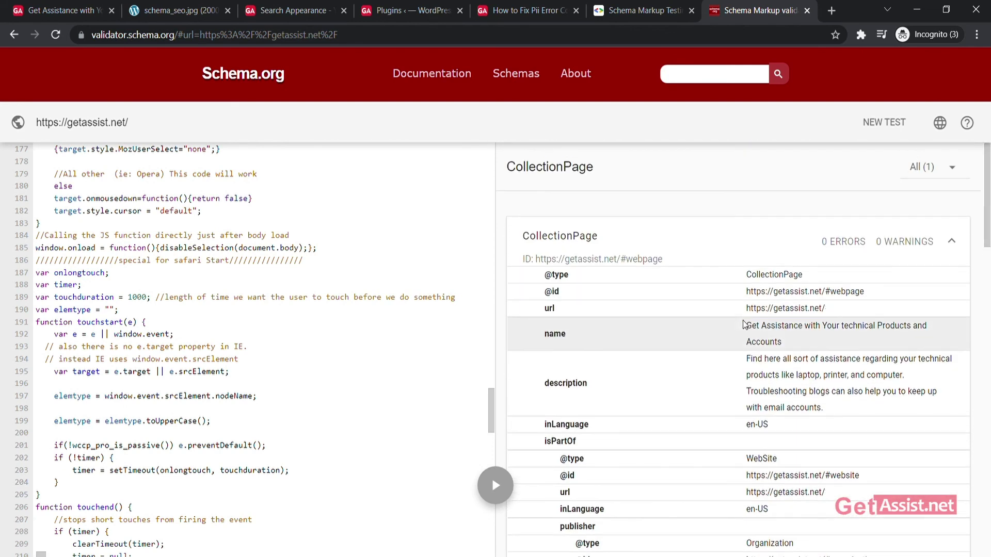
# Step: Run a new validator test on the how-to-fix-pii-error-codes-in-outlook article's URL
pyautogui.click(895, 123)
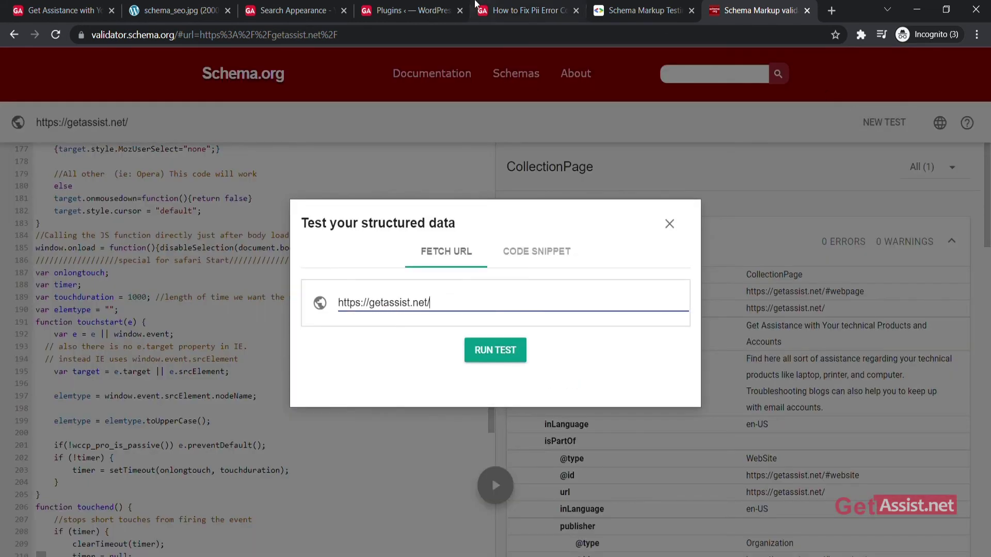
pyautogui.click(540, 11)
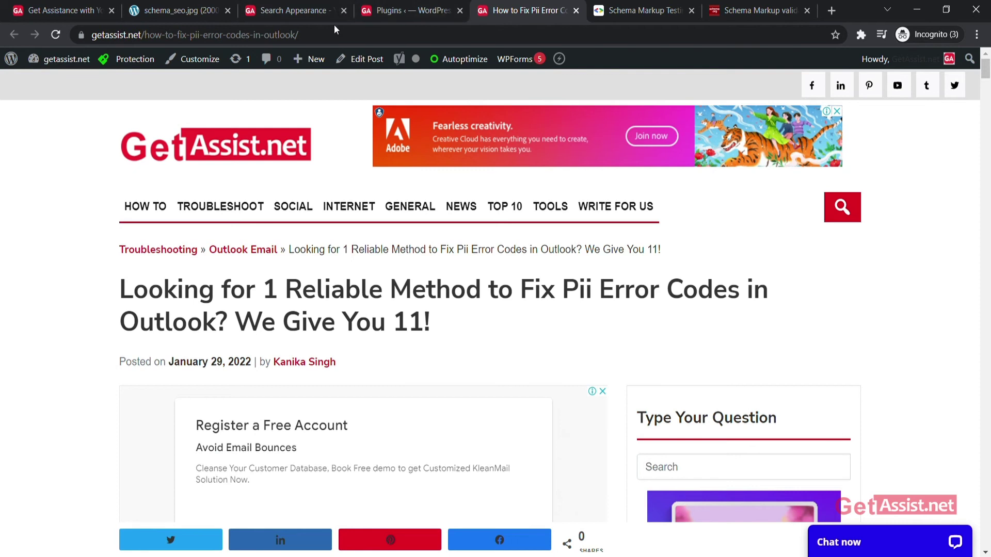
pyautogui.click(375, 37)
pyautogui.hotkey('ctrl', 'c')
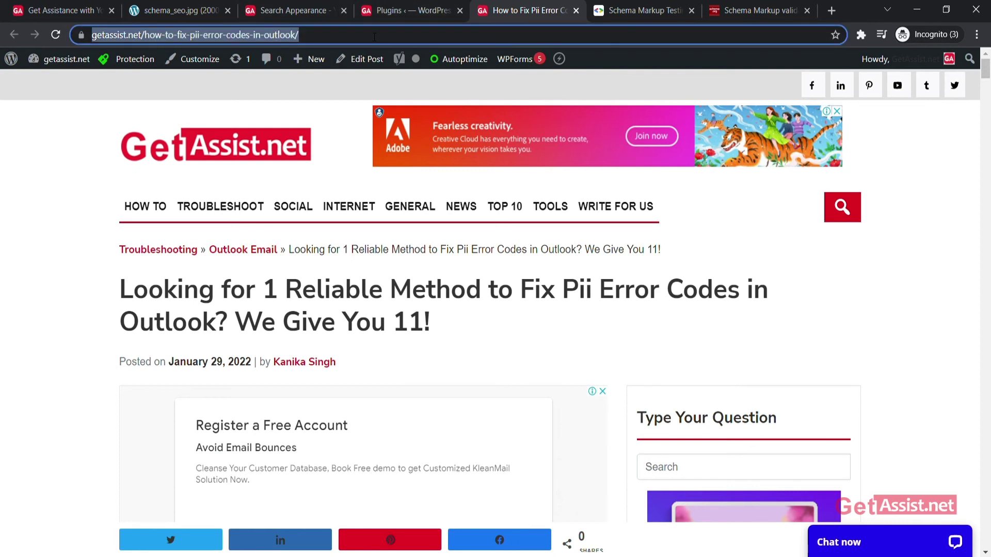
pyautogui.click(740, 4)
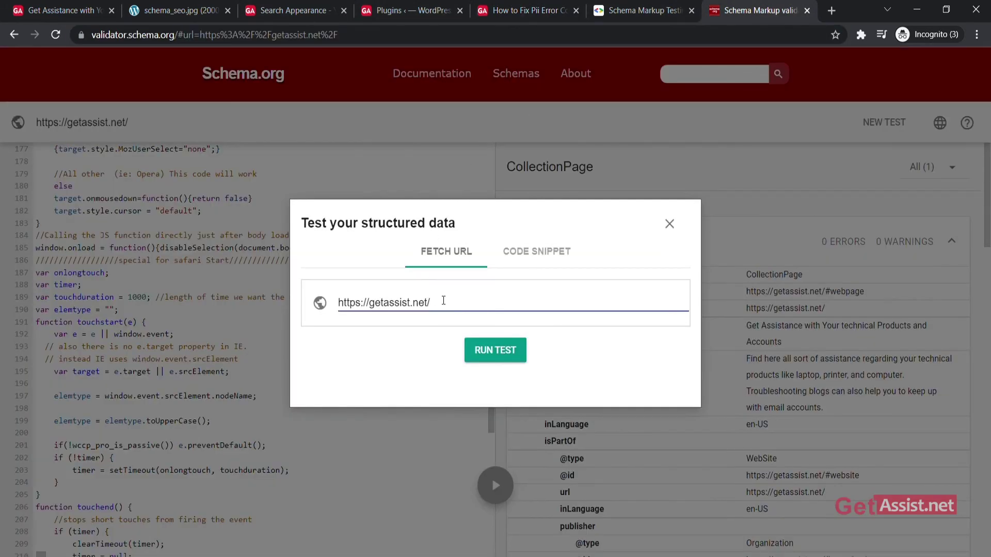
pyautogui.hotkey('ctrl', 'v')
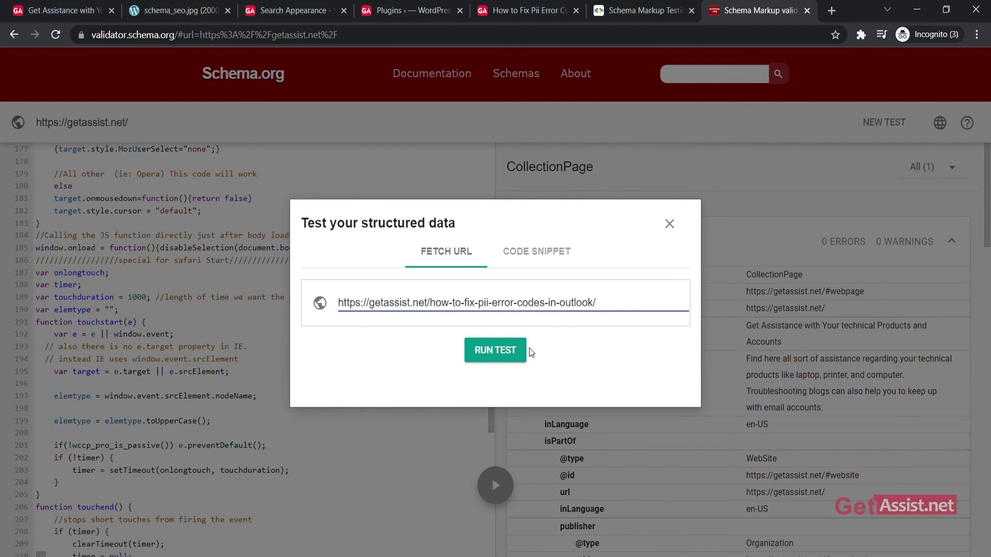
pyautogui.click(506, 353)
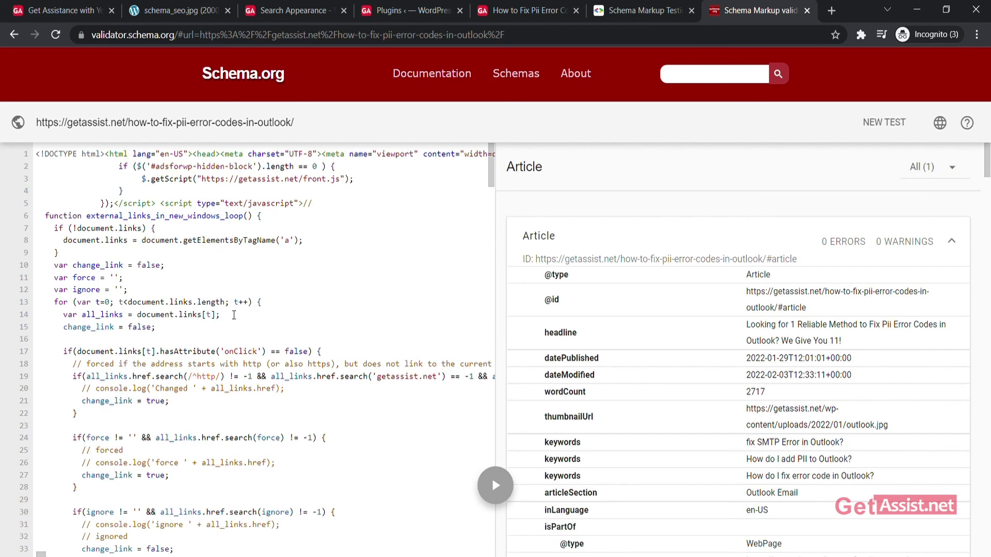
# Step: Check the Article result's headline, dates, keywords, breadcrumb, image and author entries, all error-free
pyautogui.scroll(-5, 234, 315)
pyautogui.scroll(-6, 759, 259)
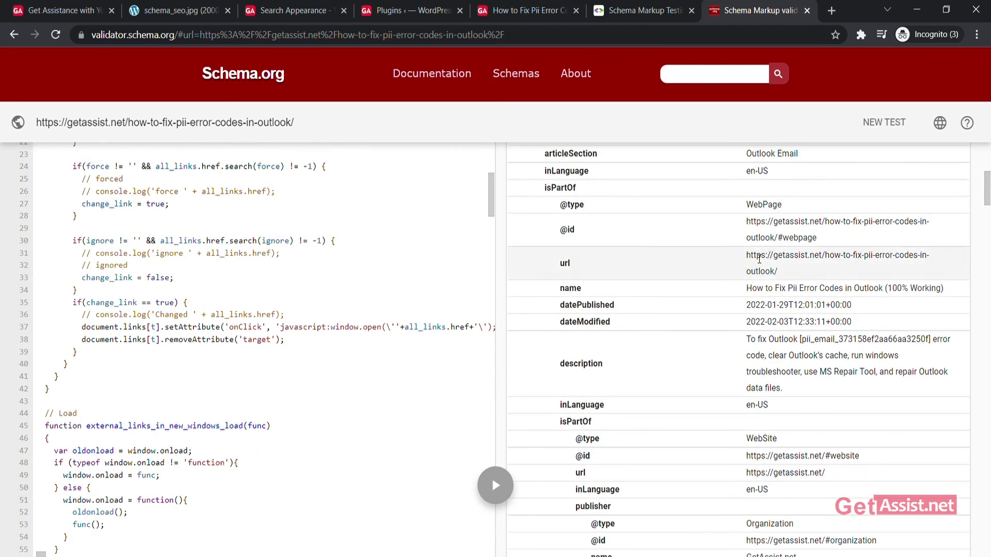
pyautogui.scroll(6, 759, 259)
pyautogui.scroll(-6, 613, 381)
pyautogui.scroll(-10, 611, 376)
pyautogui.scroll(9, 817, 325)
pyautogui.scroll(8, 817, 325)
pyautogui.scroll(-4, 718, 346)
pyautogui.scroll(4, 729, 329)
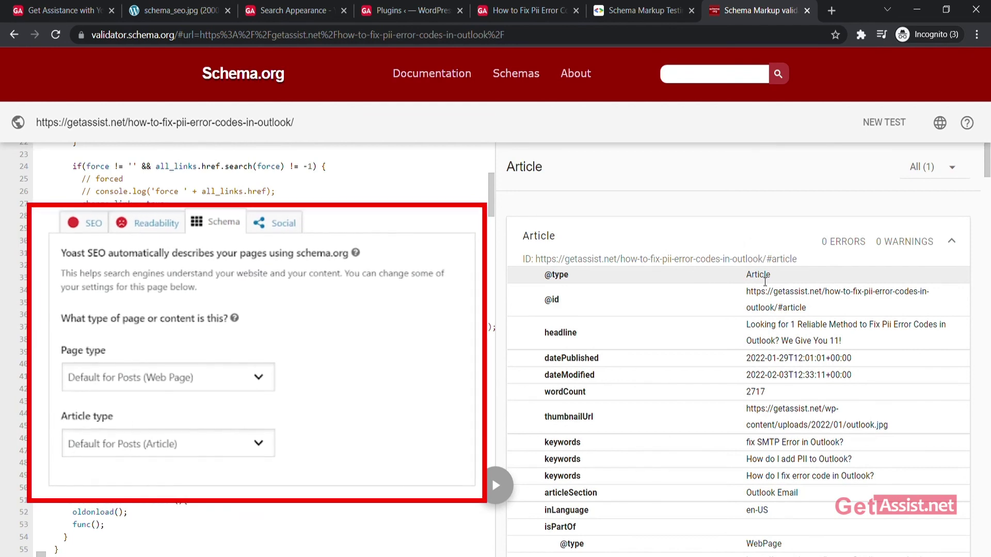
pyautogui.scroll(-6, 769, 294)
pyautogui.scroll(-15, 774, 306)
pyautogui.scroll(-8, 774, 316)
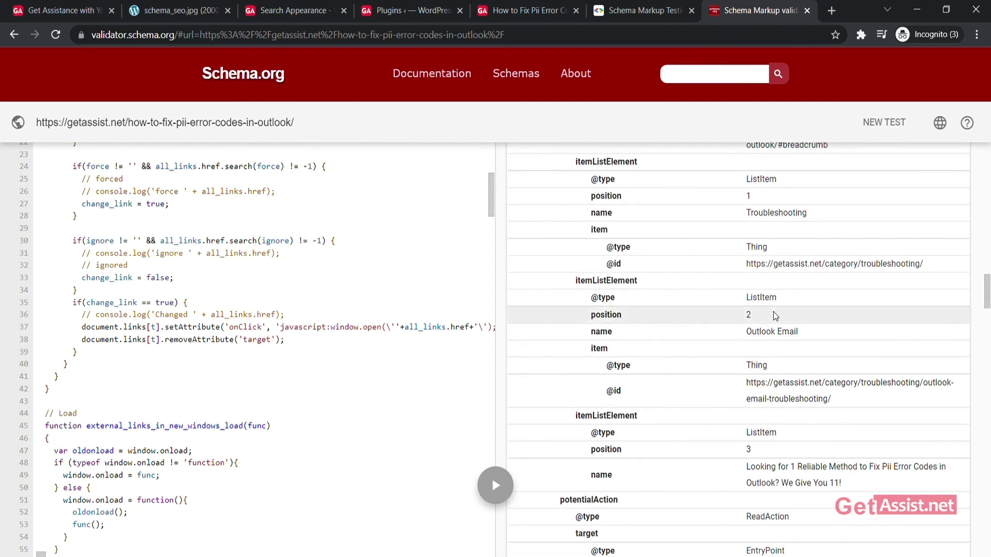
pyautogui.scroll(-15, 773, 315)
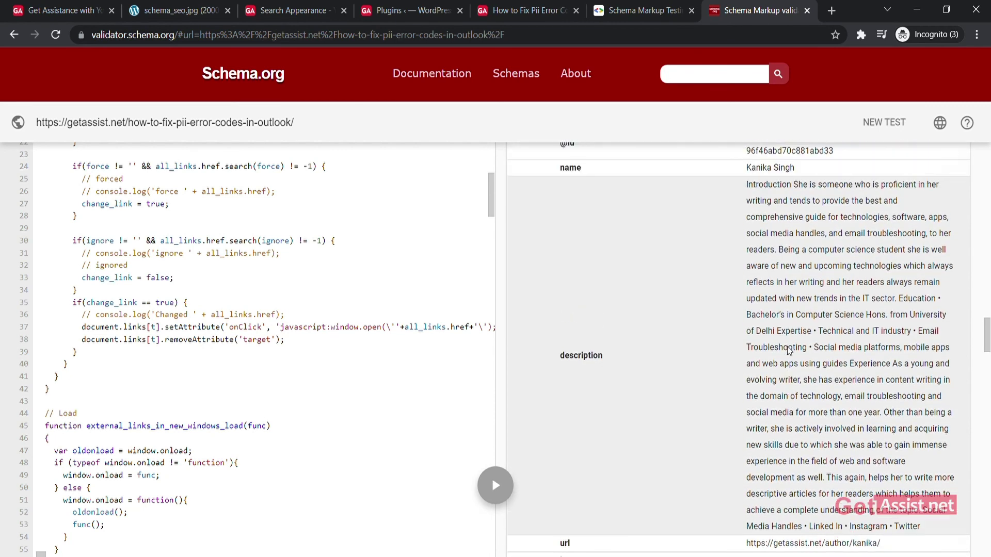
pyautogui.scroll(5, 788, 350)
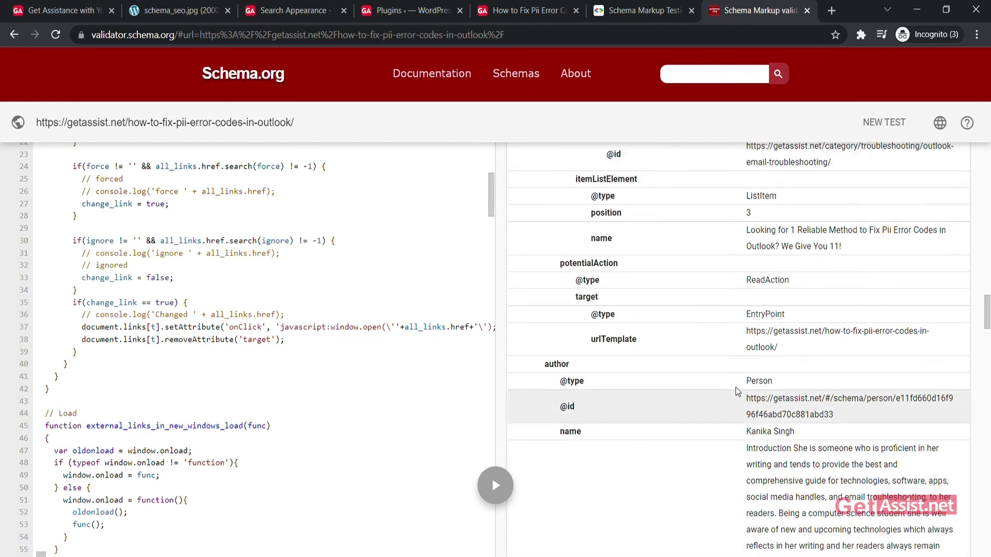
pyautogui.scroll(10, 769, 361)
pyautogui.scroll(15, 795, 360)
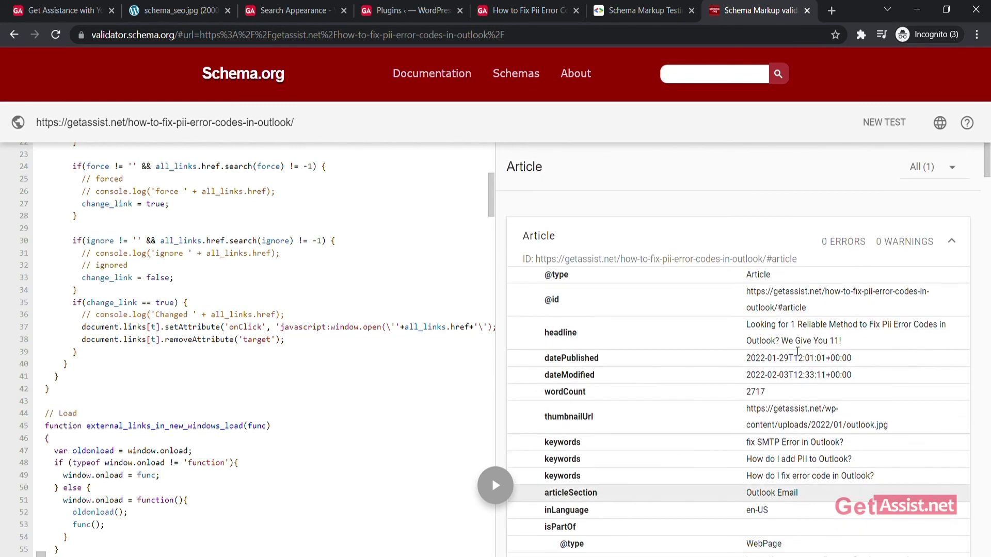